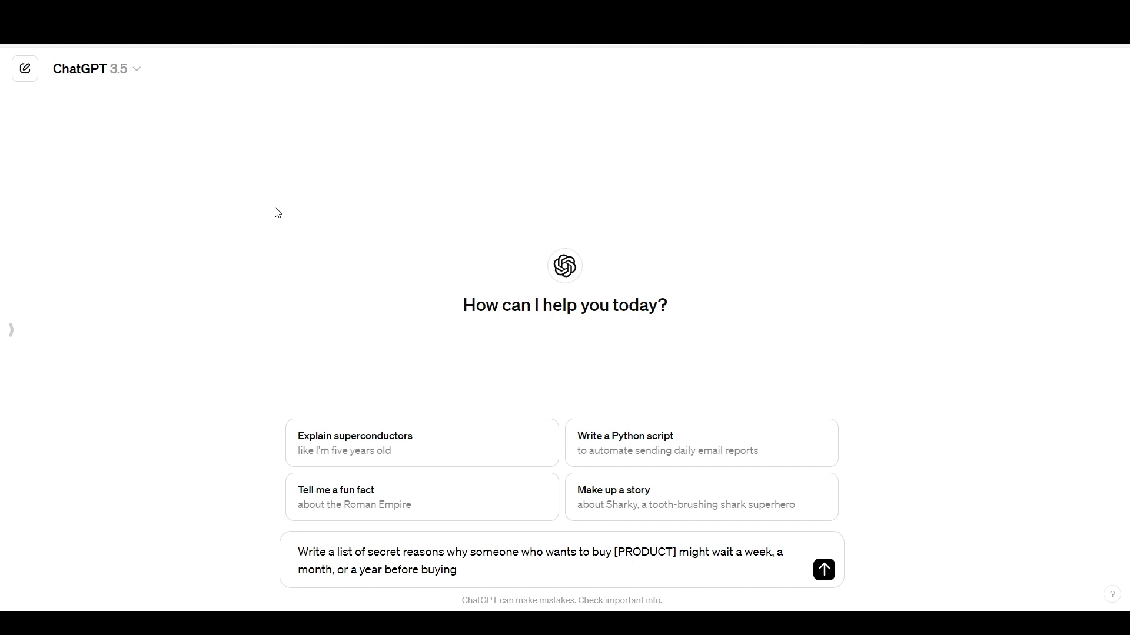
Step: Switch to the ChatGPT Marketing prompts sheet and scroll through its numbered prompt list
key("ctrl+Tab")
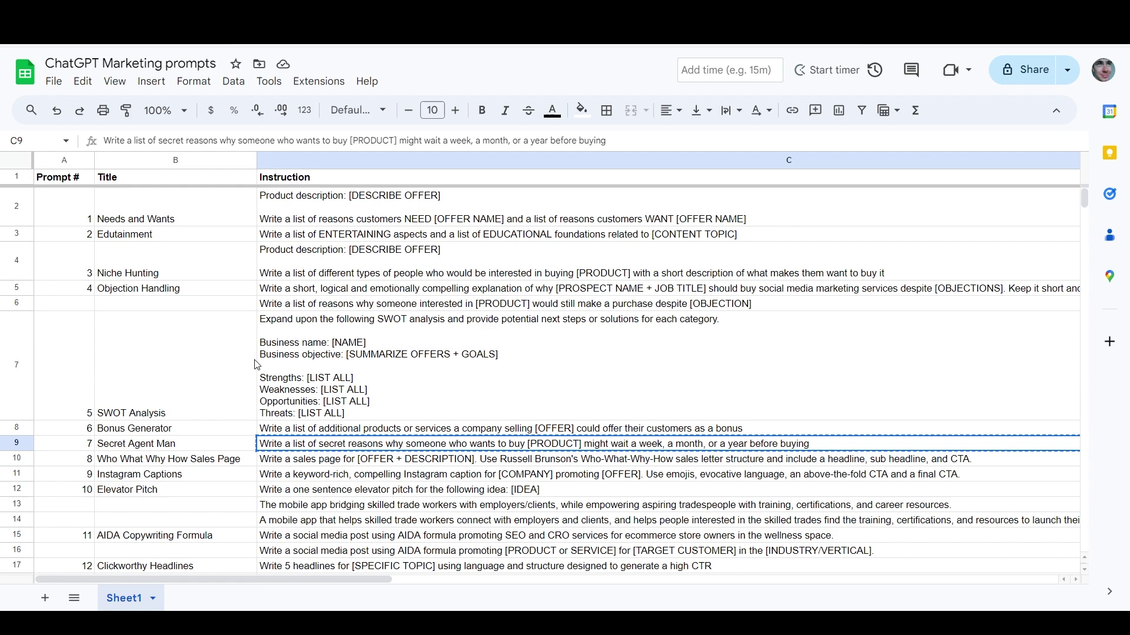
scroll(219, 411, "down", 3)
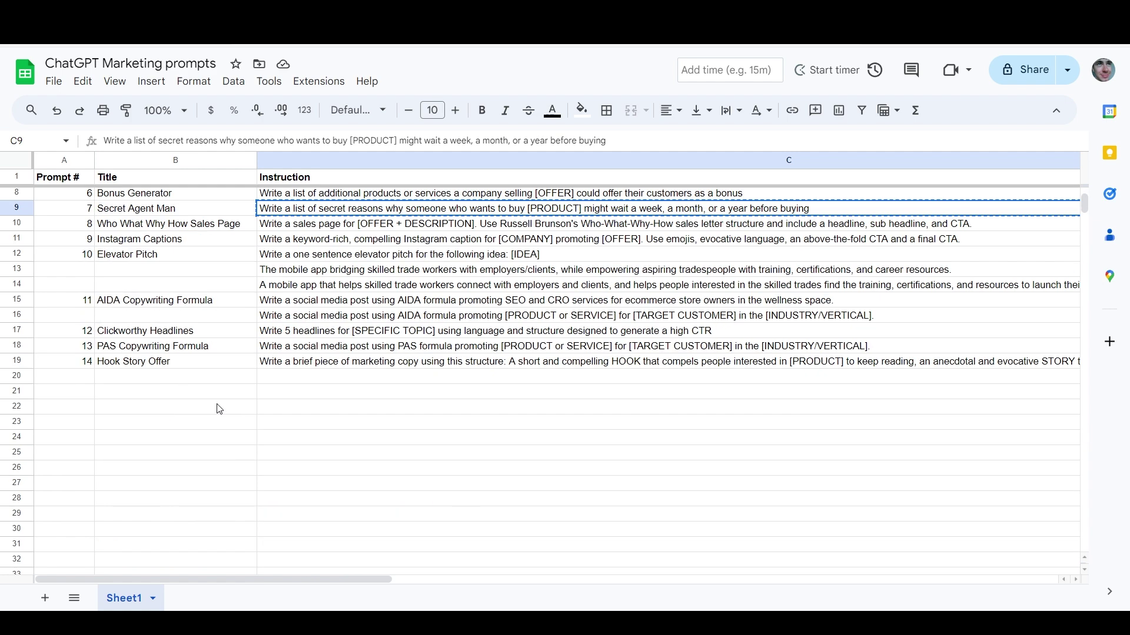
scroll(219, 409, "up", 3)
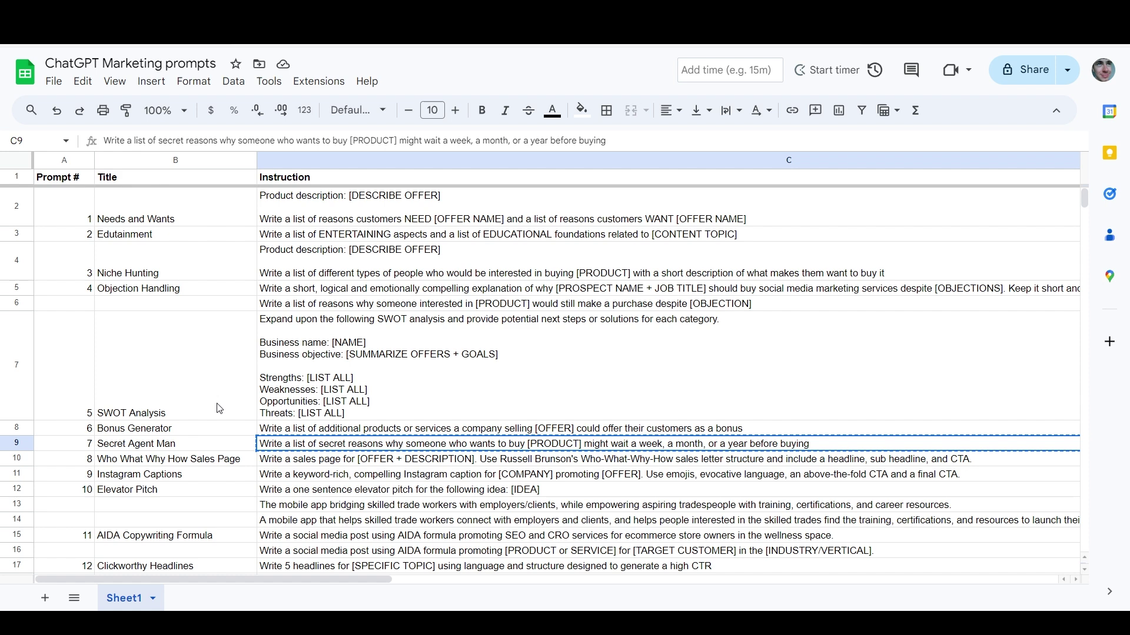
scroll(233, 371, "down", 2)
scroll(236, 370, "up", 2)
left_click(54, 81)
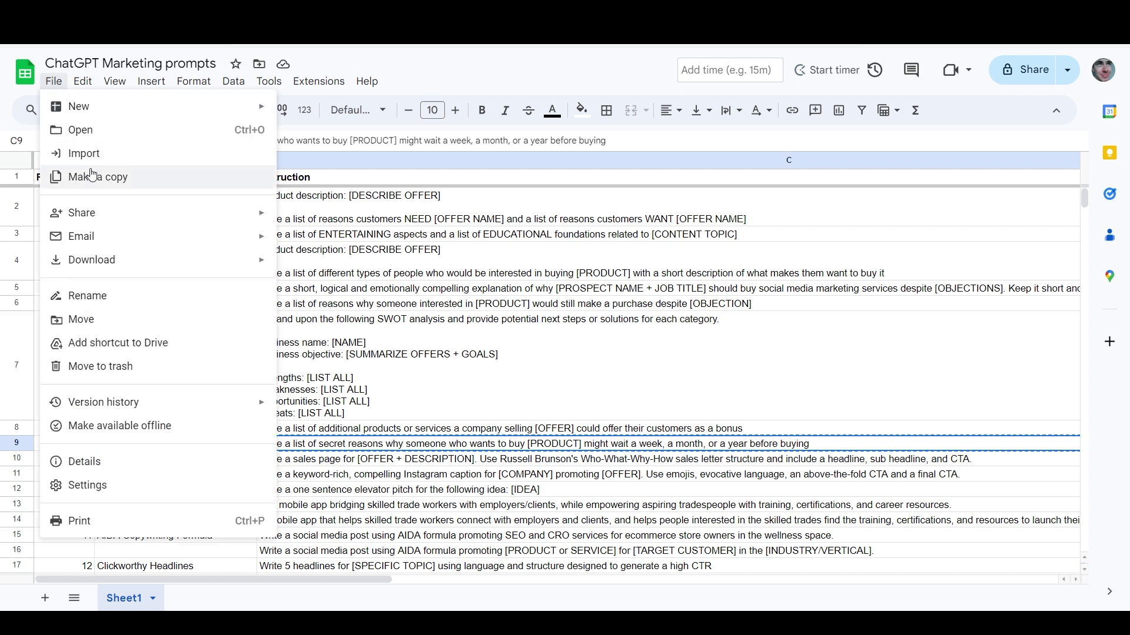
left_click(54, 85)
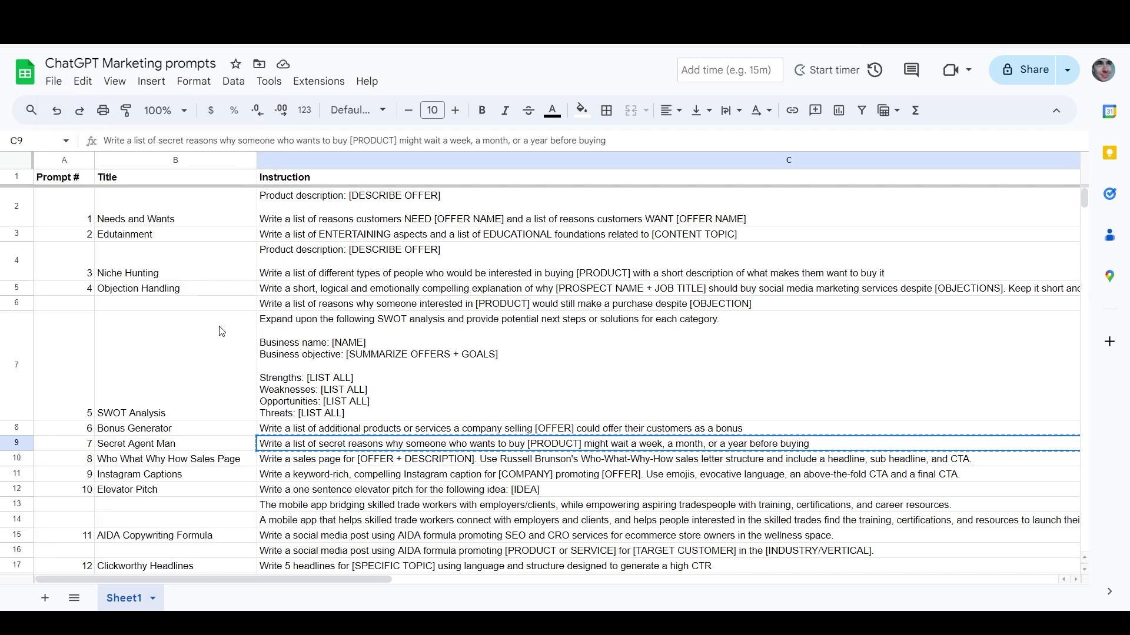
left_click(53, 82)
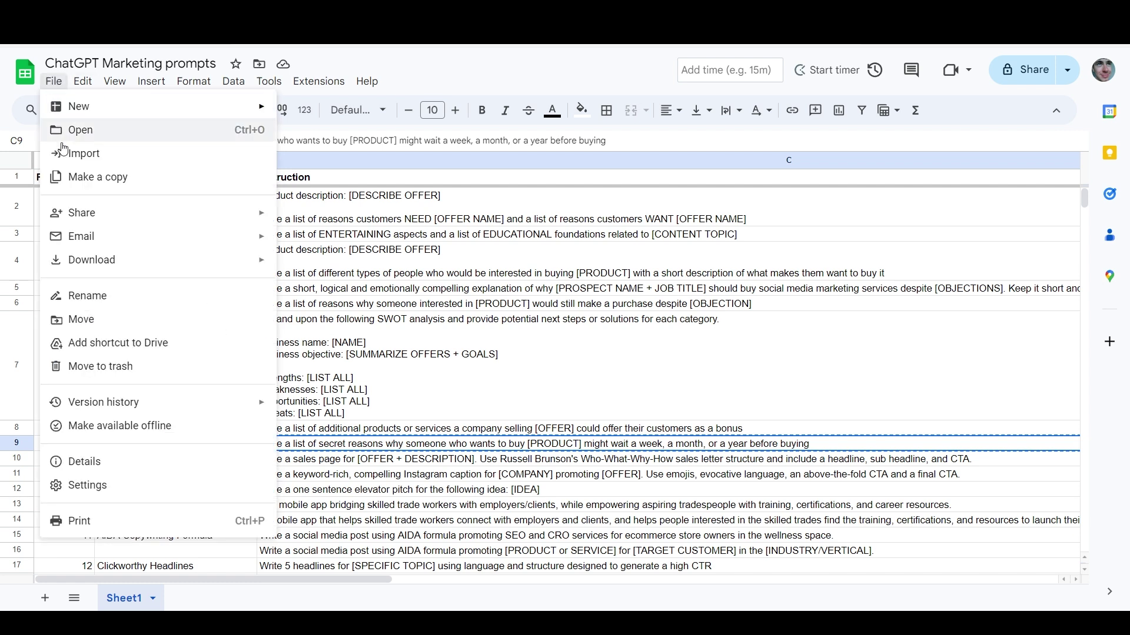
mouse_move(110, 259)
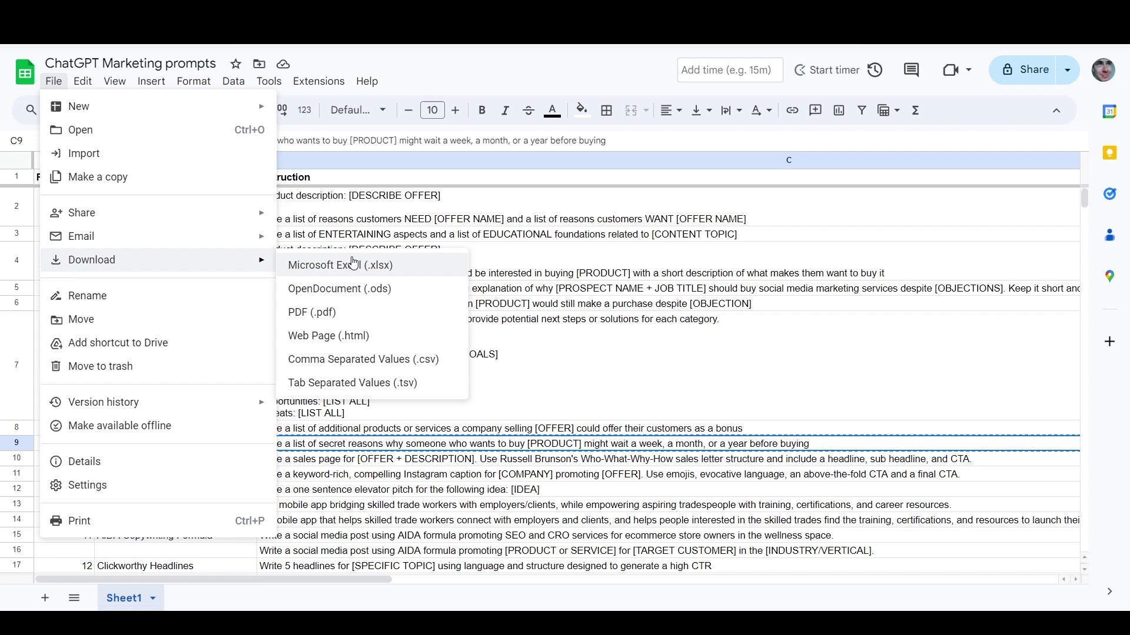
left_click(52, 82)
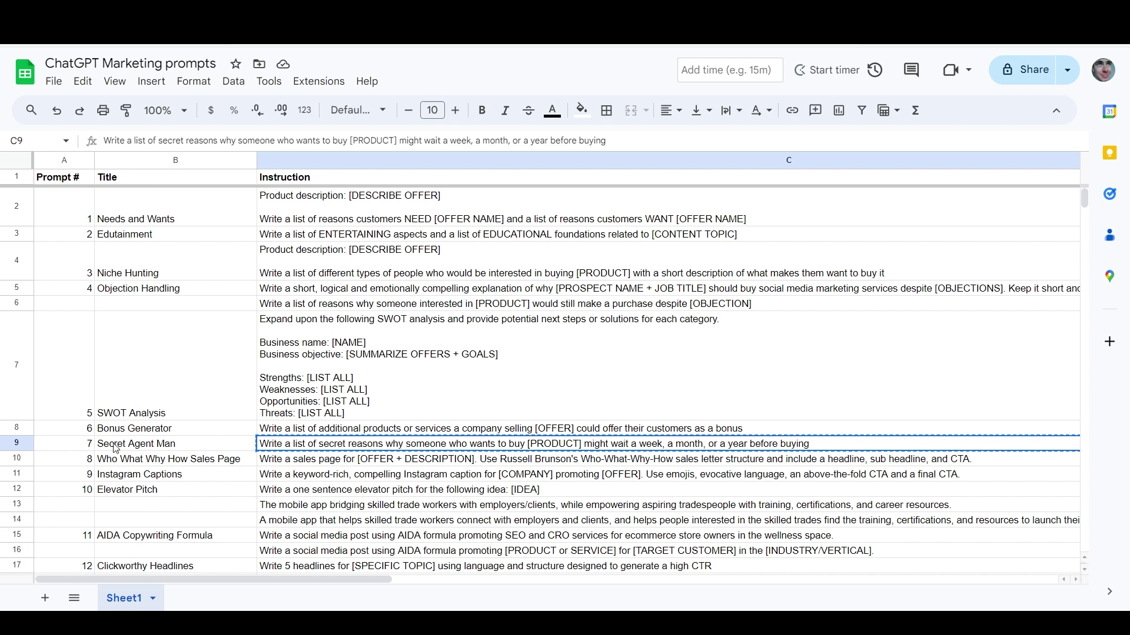
Step: Select row 9, the Secret Agent Man prompt, in the spreadsheet
left_click(23, 444)
key("ctrl+c")
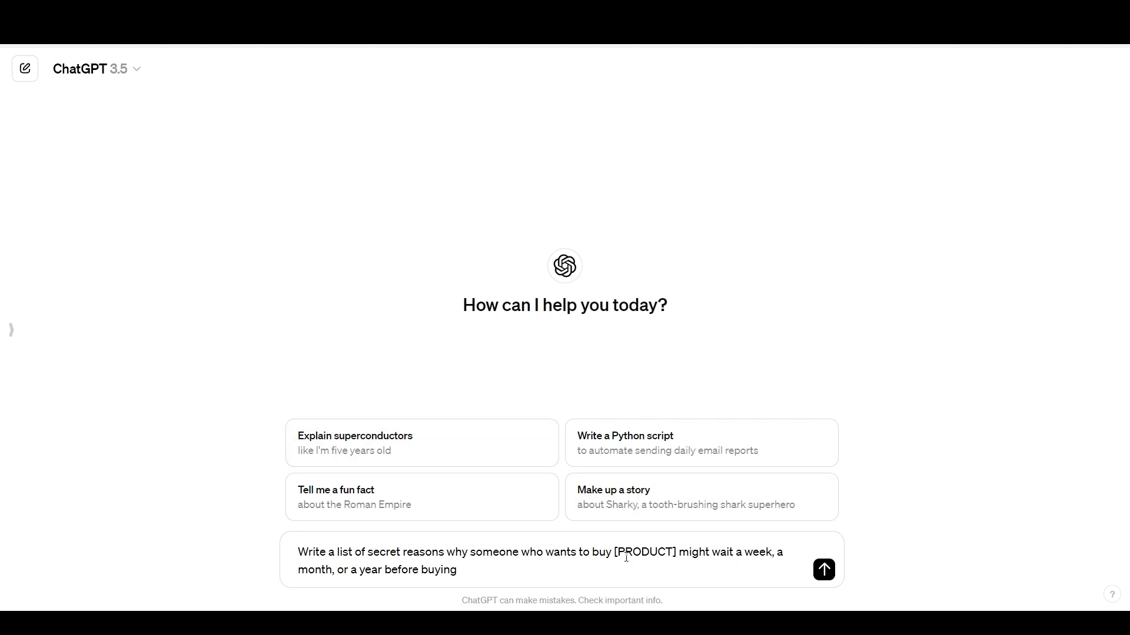
Step: Replace [PRODUCT] in the prompt with 'a marketing consultation and resource startup bundle'
left_click_drag(615, 556, 676, 556)
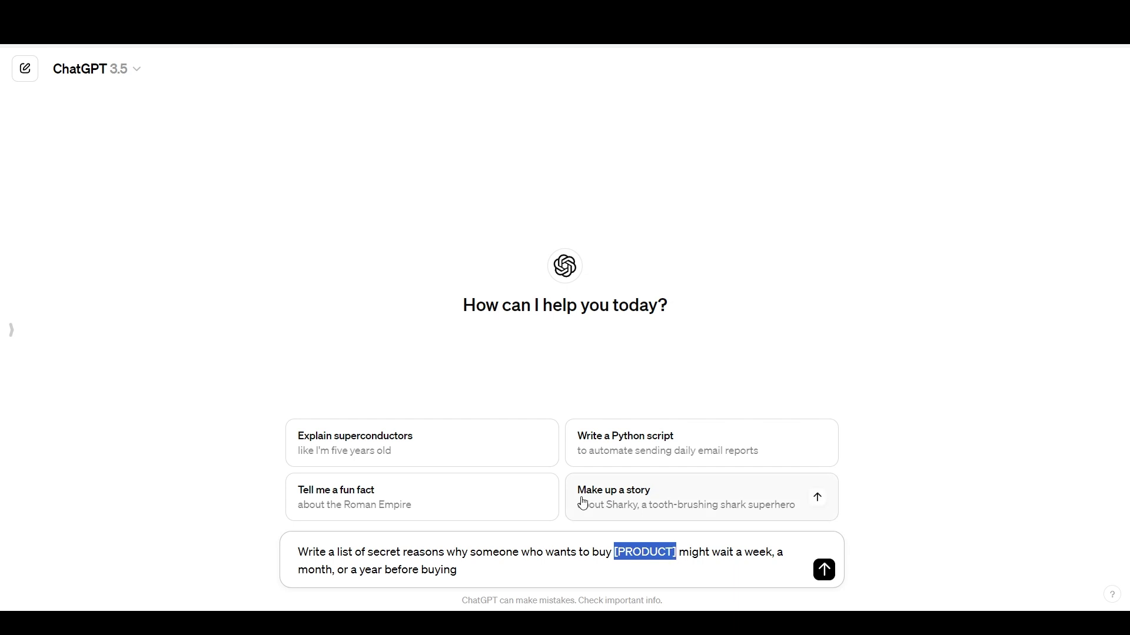
key("BackSpace")
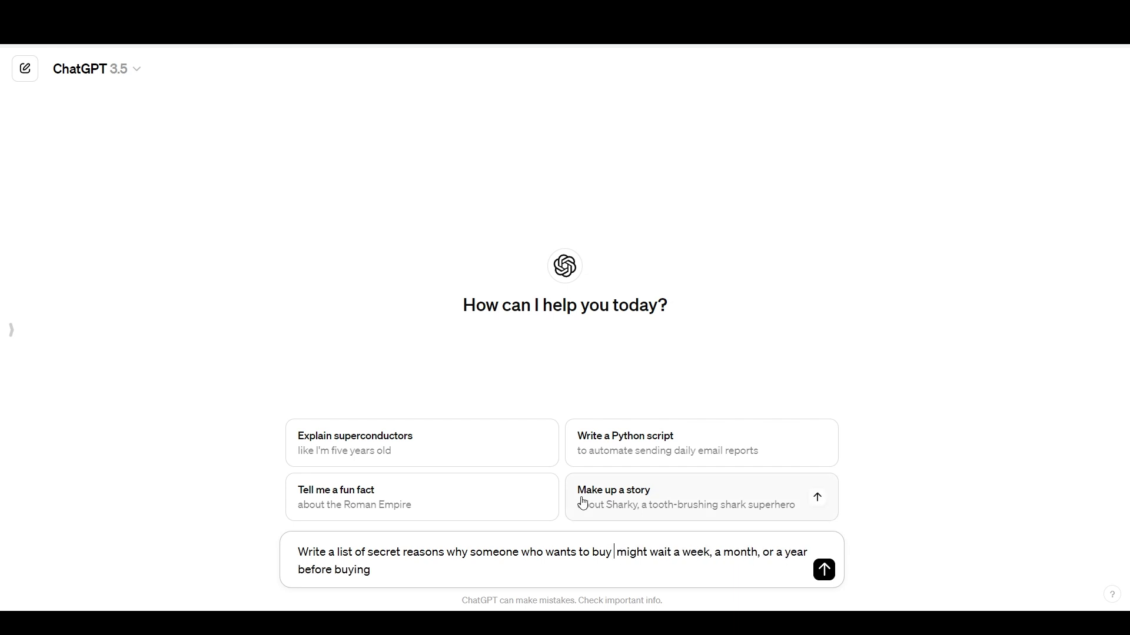
type("a marketing consultati")
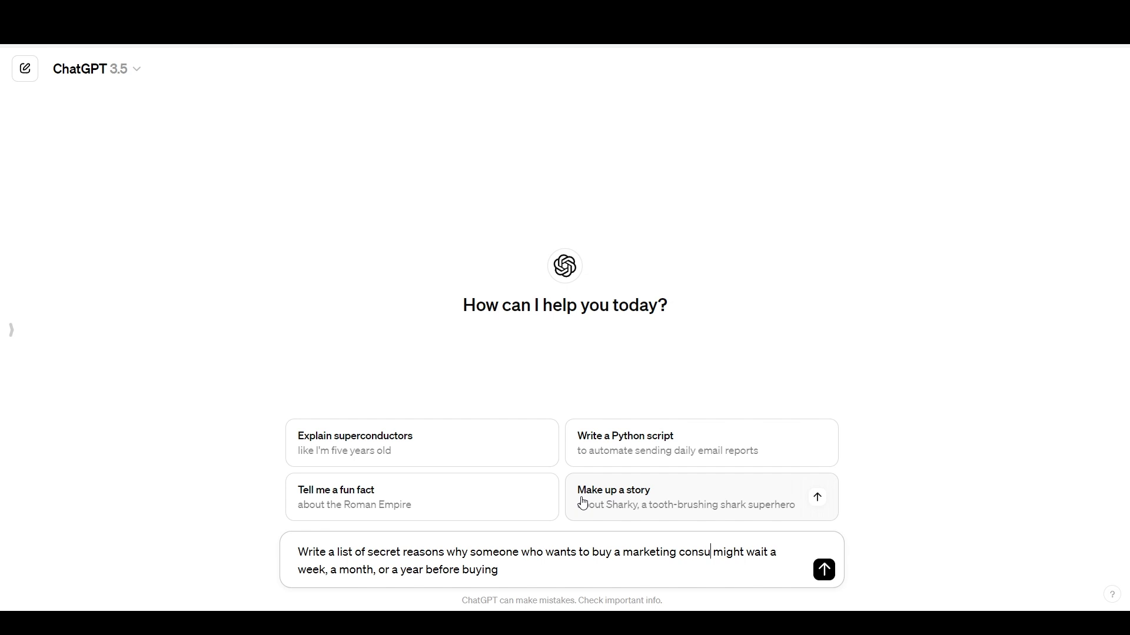
type("on and r")
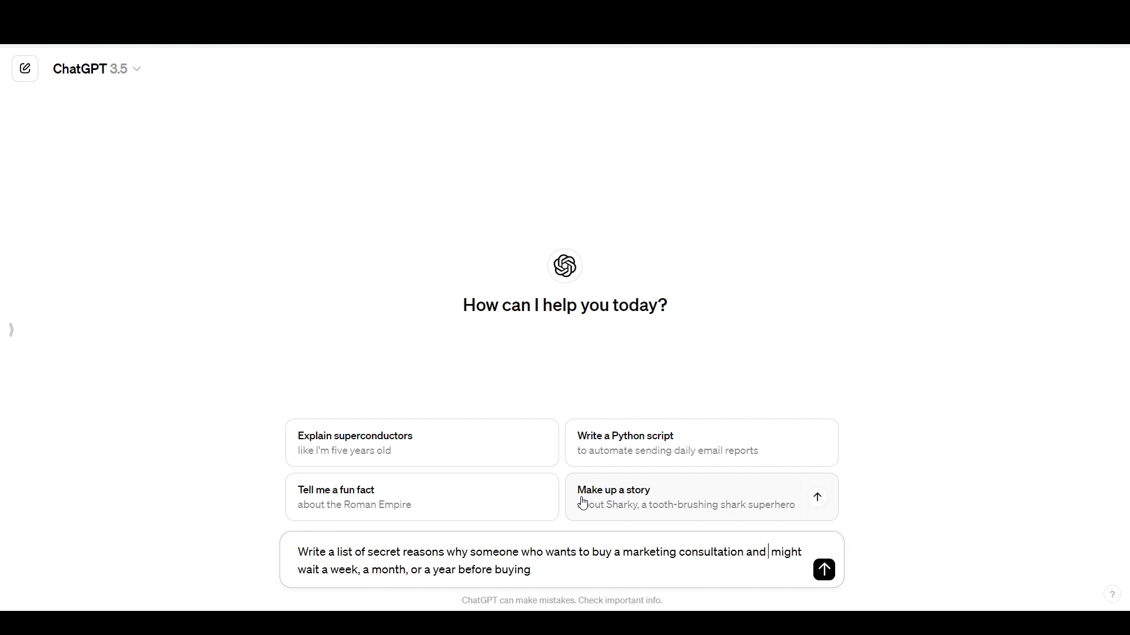
type("esource start")
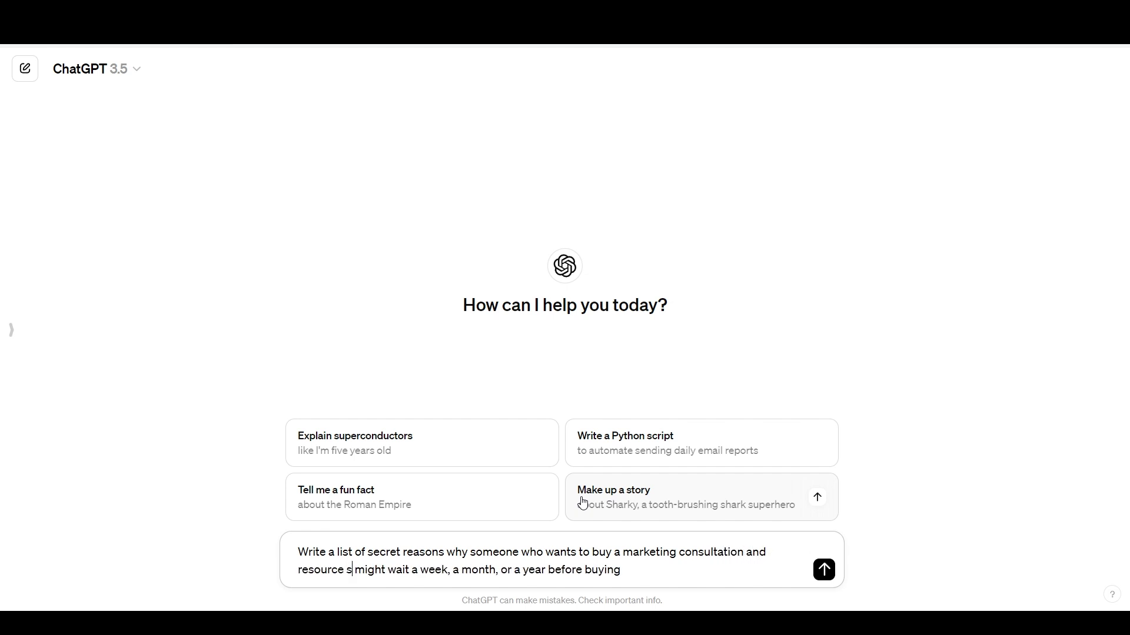
type("up bundle")
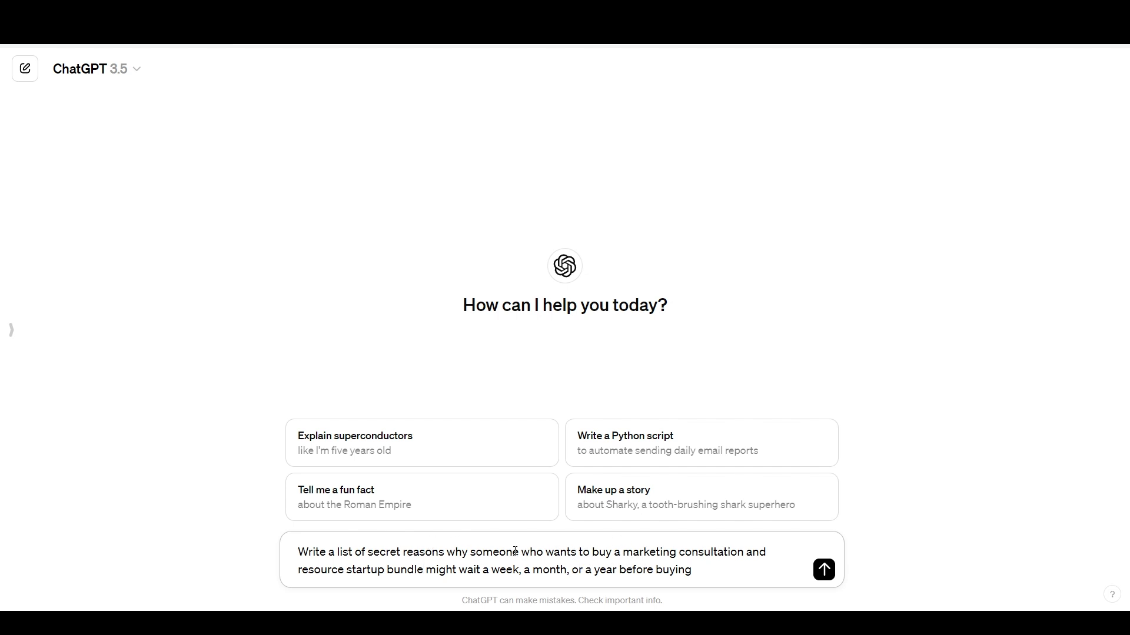
Step: Send the bundle prompt and read ChatGPT's secret reasons for waiting a week, month or year
left_click(823, 572)
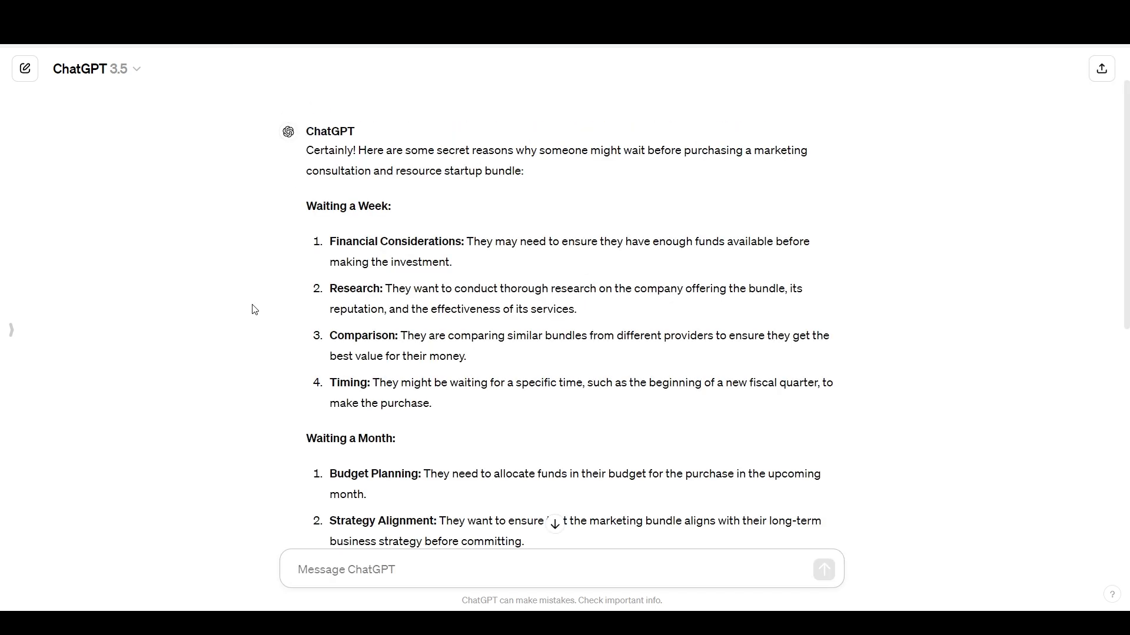
scroll(255, 310, "up", 1)
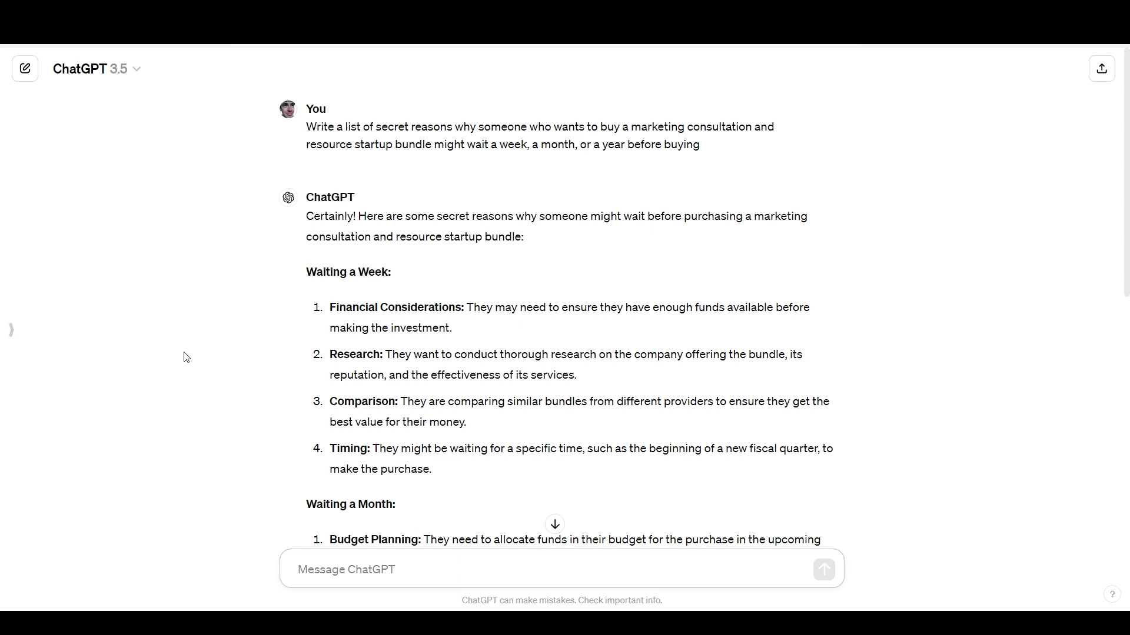
scroll(190, 337, "down", 1)
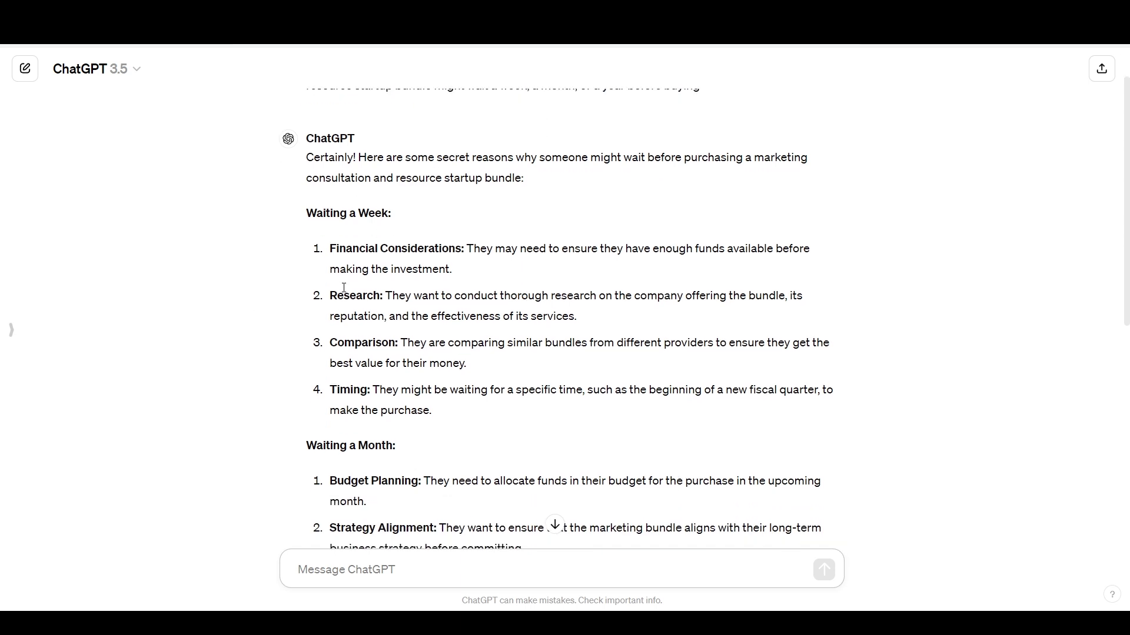
scroll(259, 266, "down", 1)
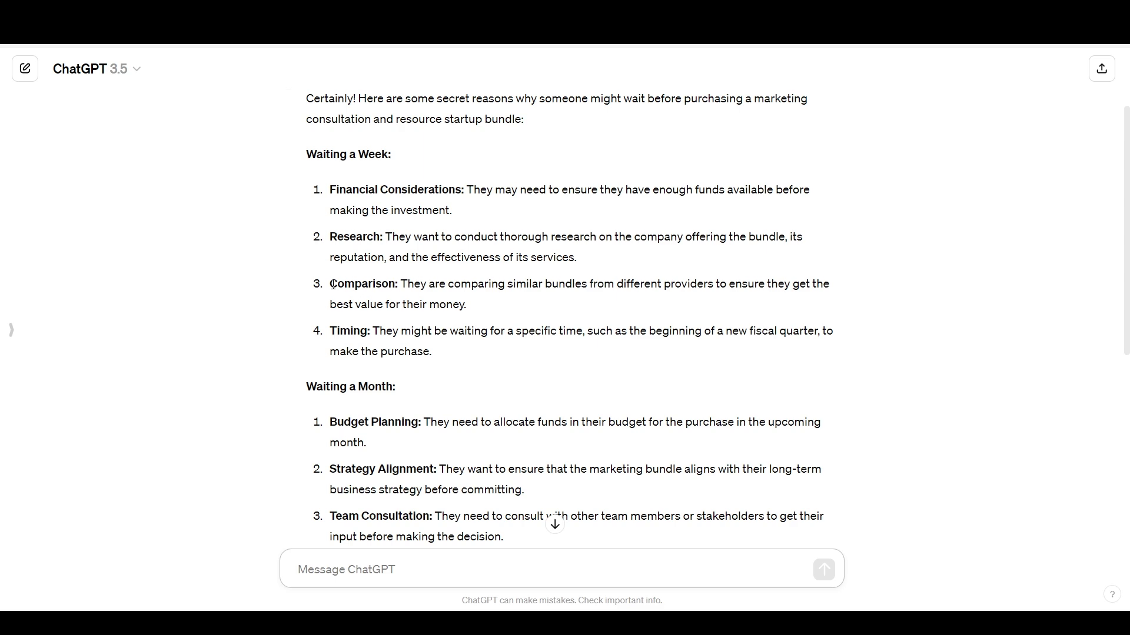
scroll(289, 250, "down", 4)
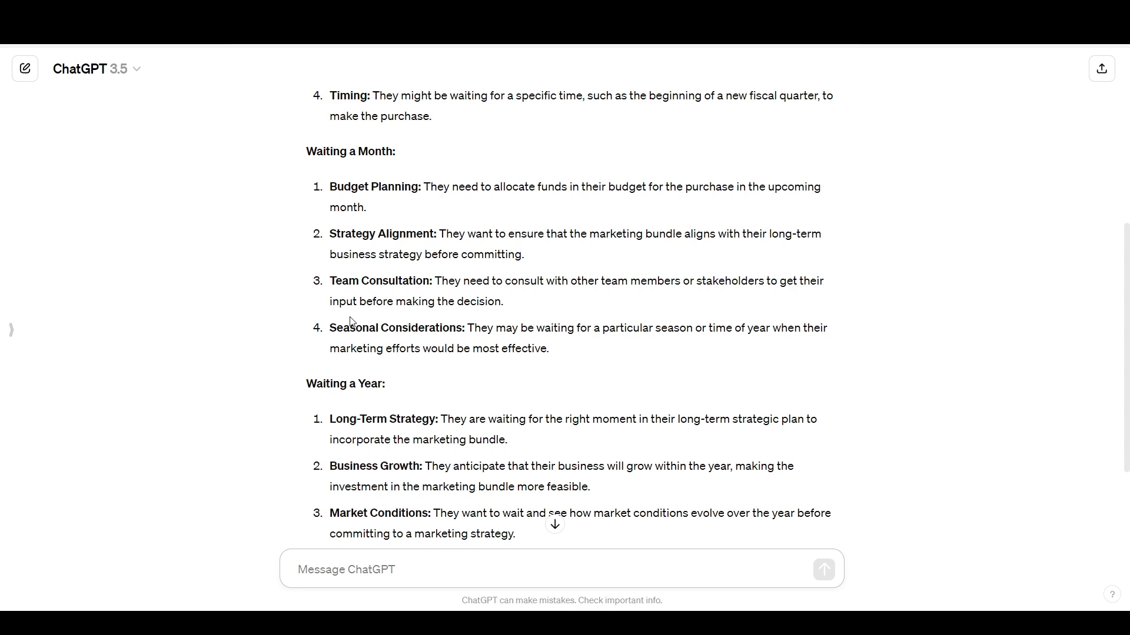
scroll(282, 308, "down", 3)
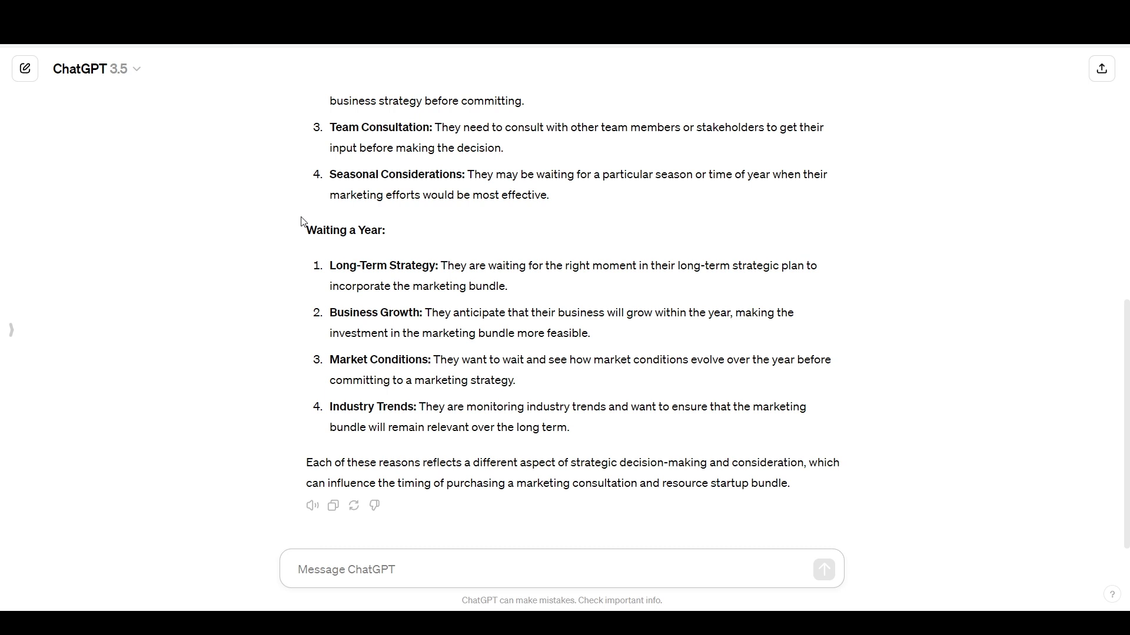
scroll(300, 222, "up", 10)
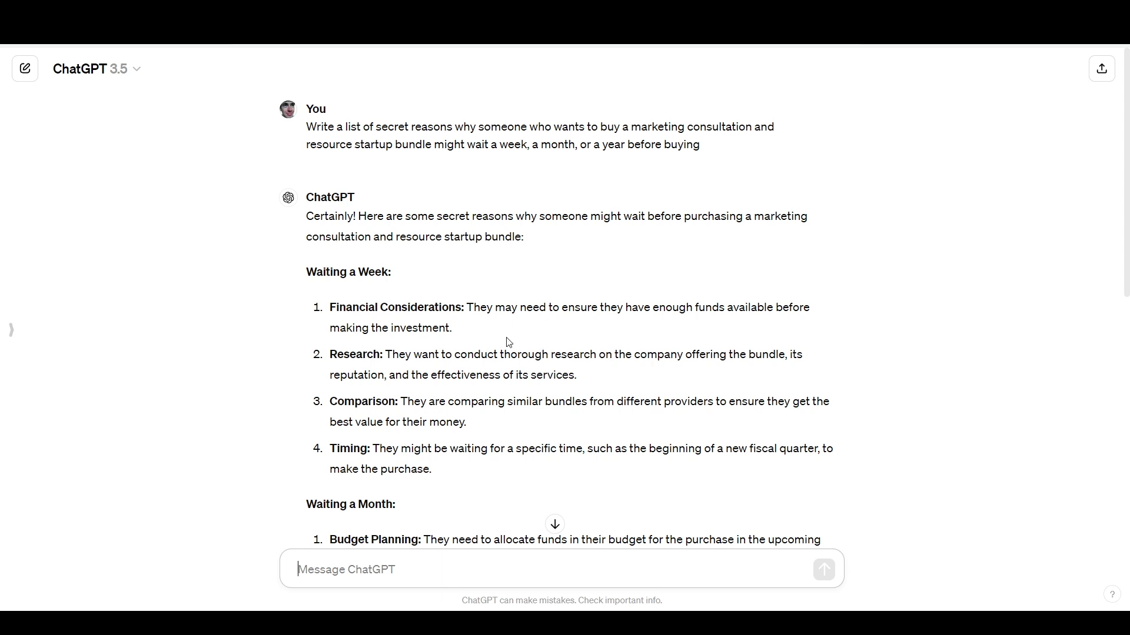
Step: Paste the prompt template and remove 'week, a' and ', or a year', leaving only the month
scroll(465, 412, "down", 9)
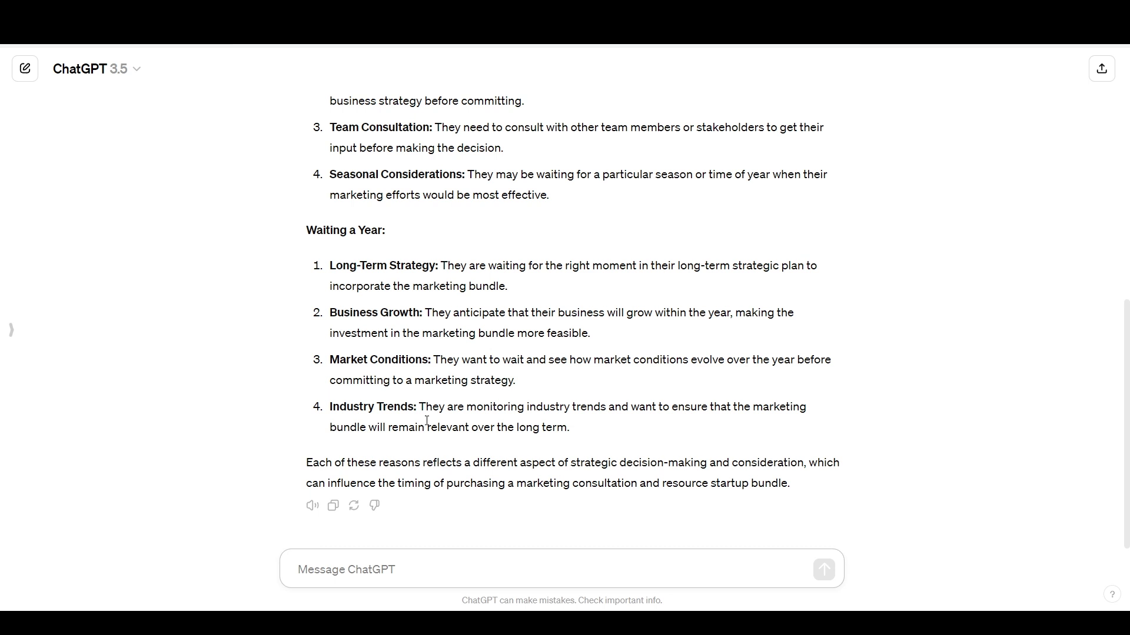
key("ctrl+v")
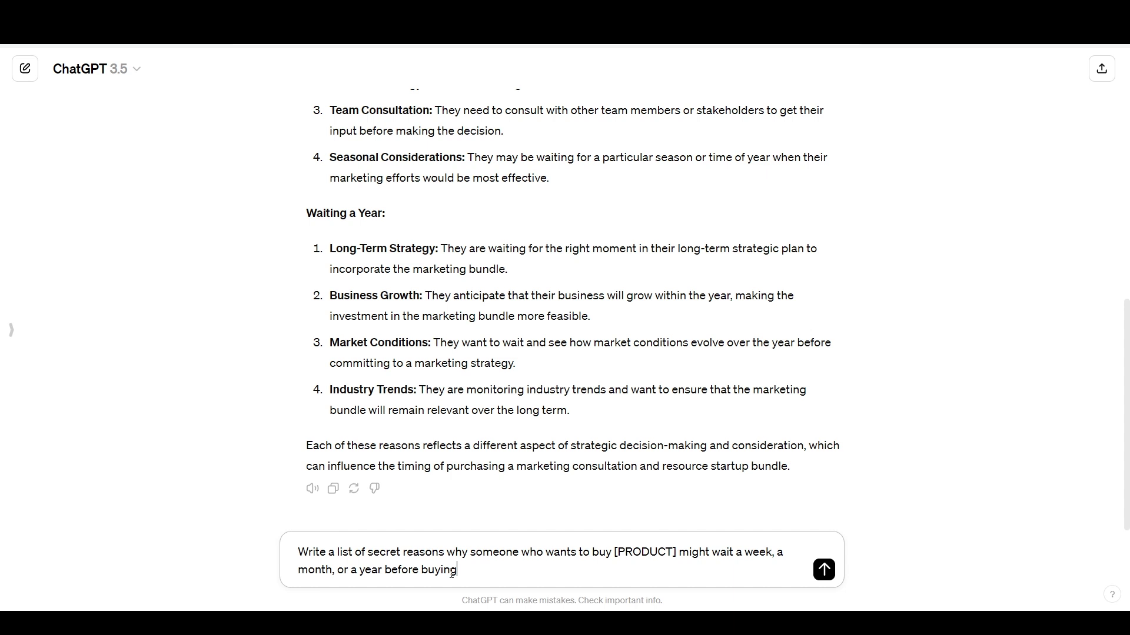
left_click_drag(612, 552, 678, 552)
left_click(658, 552)
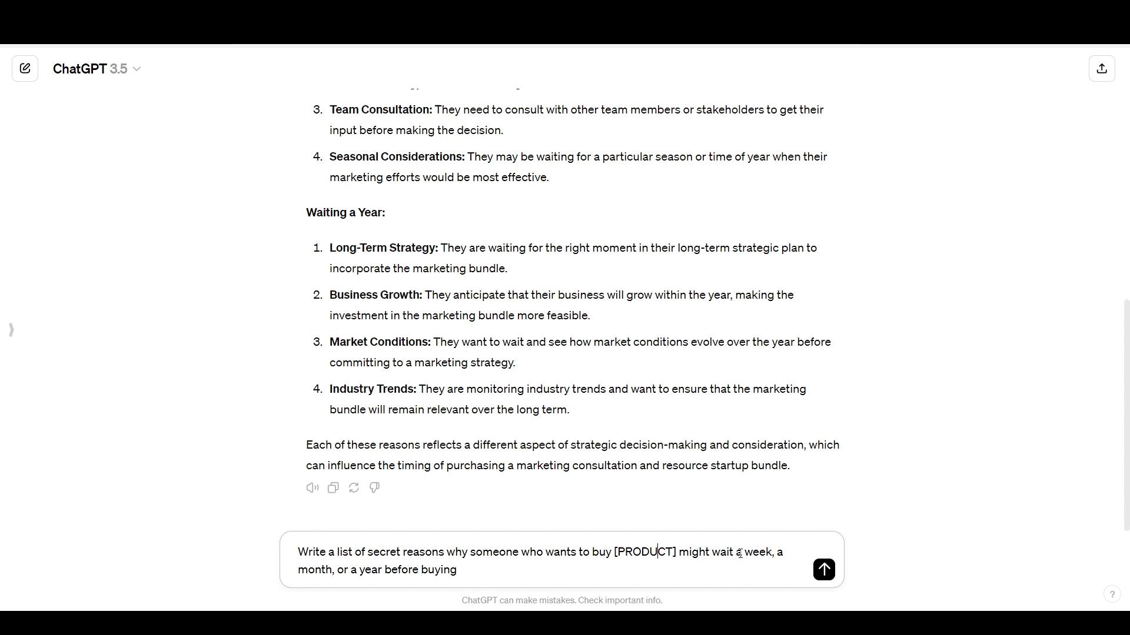
key("BackSpace")
left_click_drag(740, 553, 326, 570)
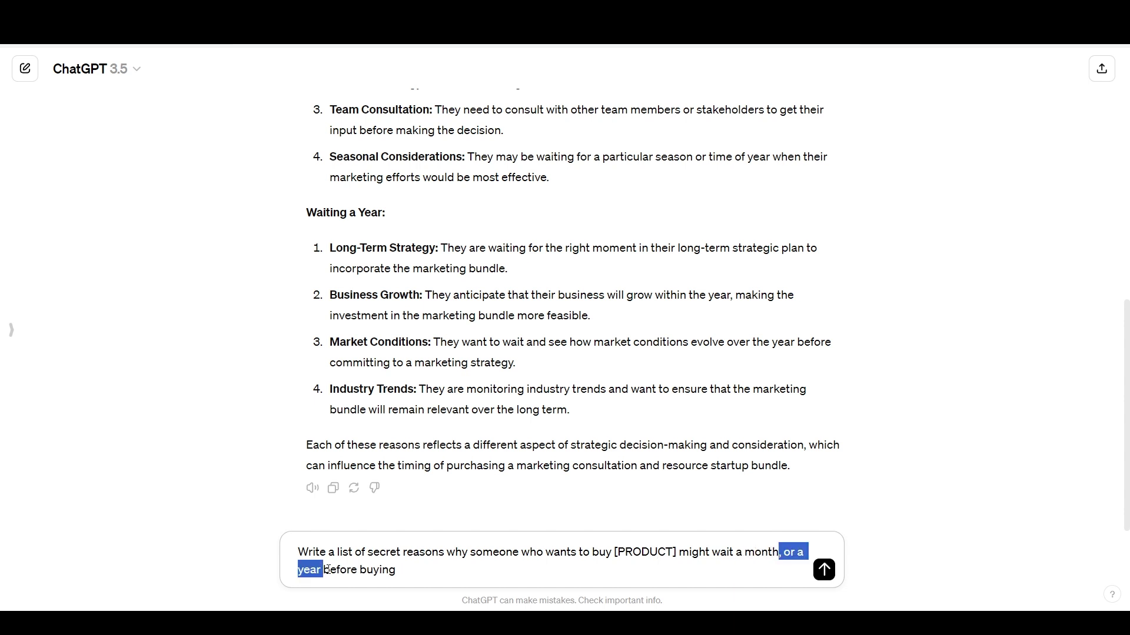
key("BackSpace")
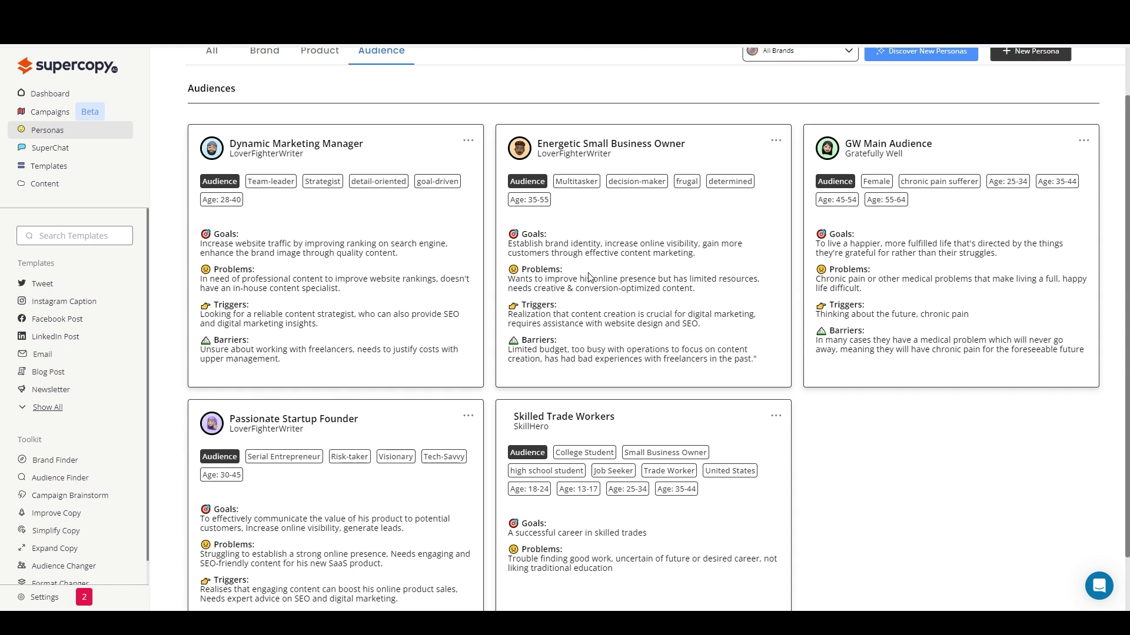
left_click_drag(537, 144, 699, 145)
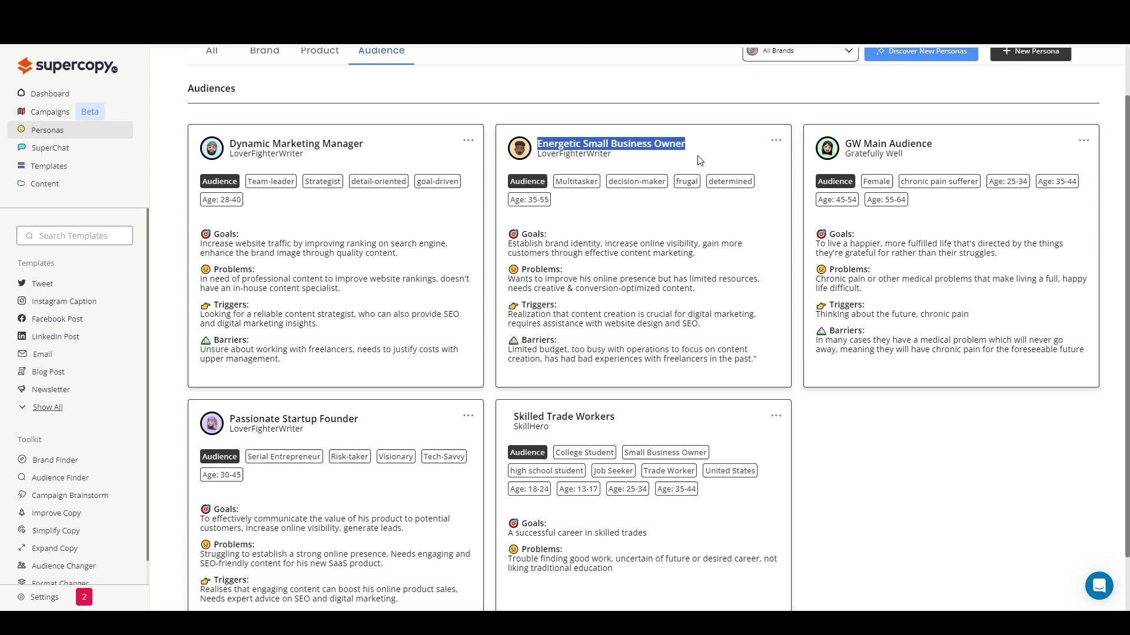
left_click(700, 160)
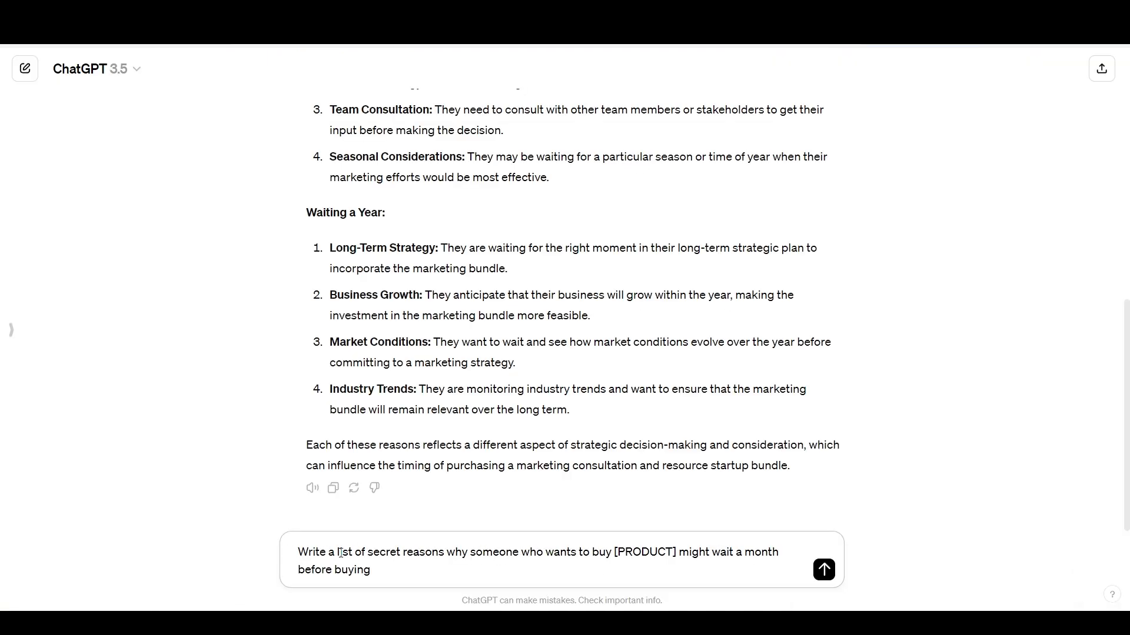
Step: Make the buyer an Energetic Small Business Owner and the product 'a marketing consultation and startup resources bundle'
double_click(478, 555)
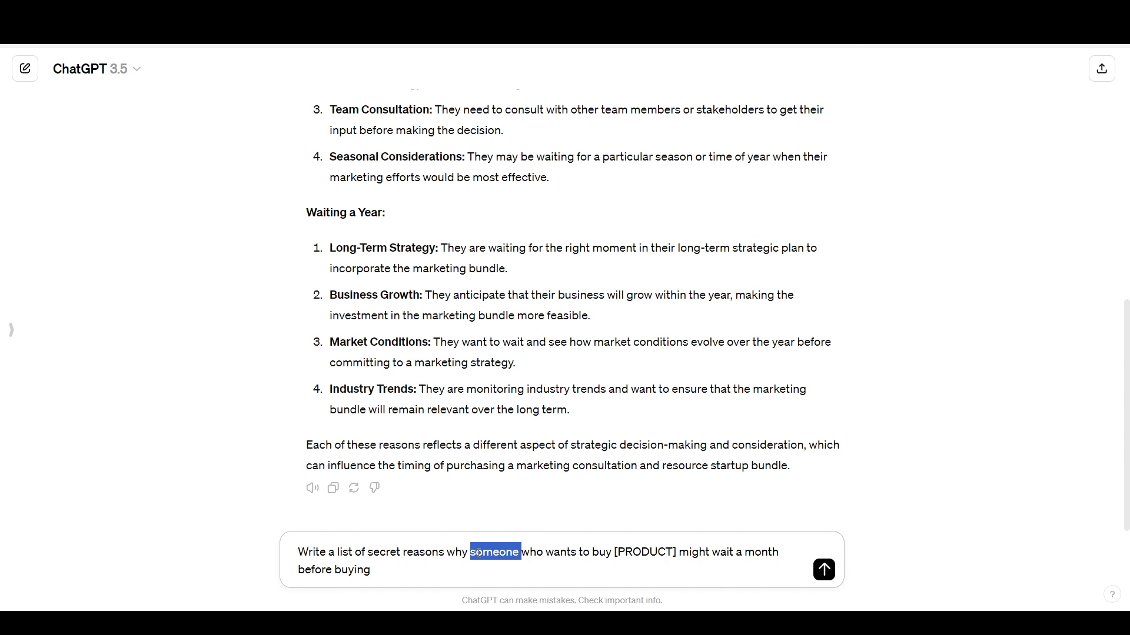
type("an Energetic Small Business Owner")
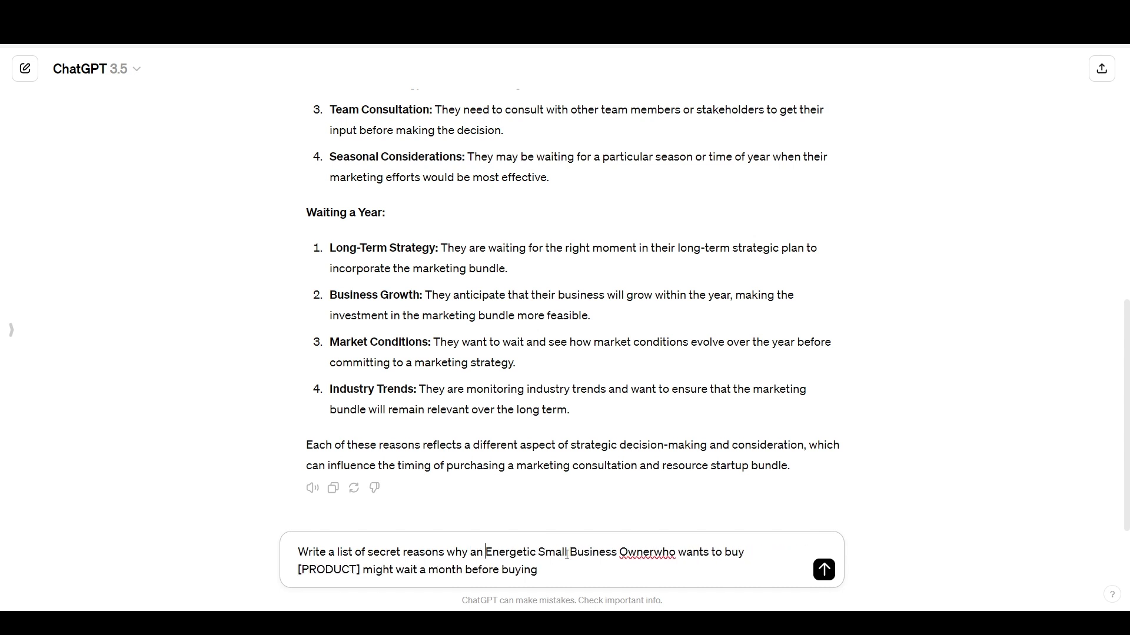
left_click(654, 552)
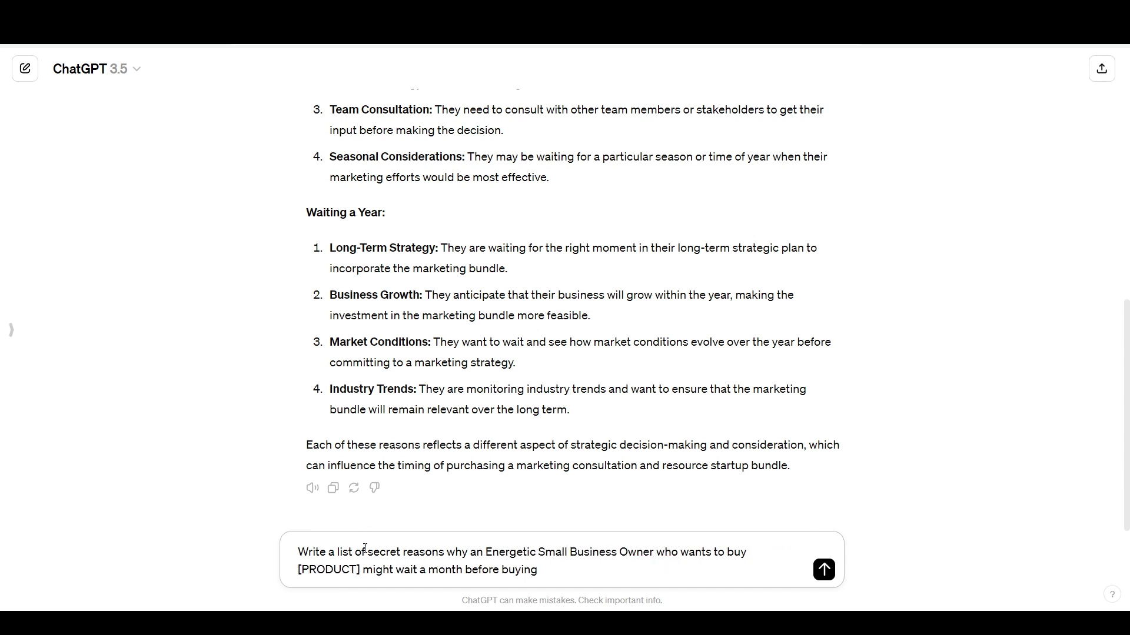
left_click_drag(360, 569, 296, 568)
type("a market")
type("ing consultation")
type(" and startup")
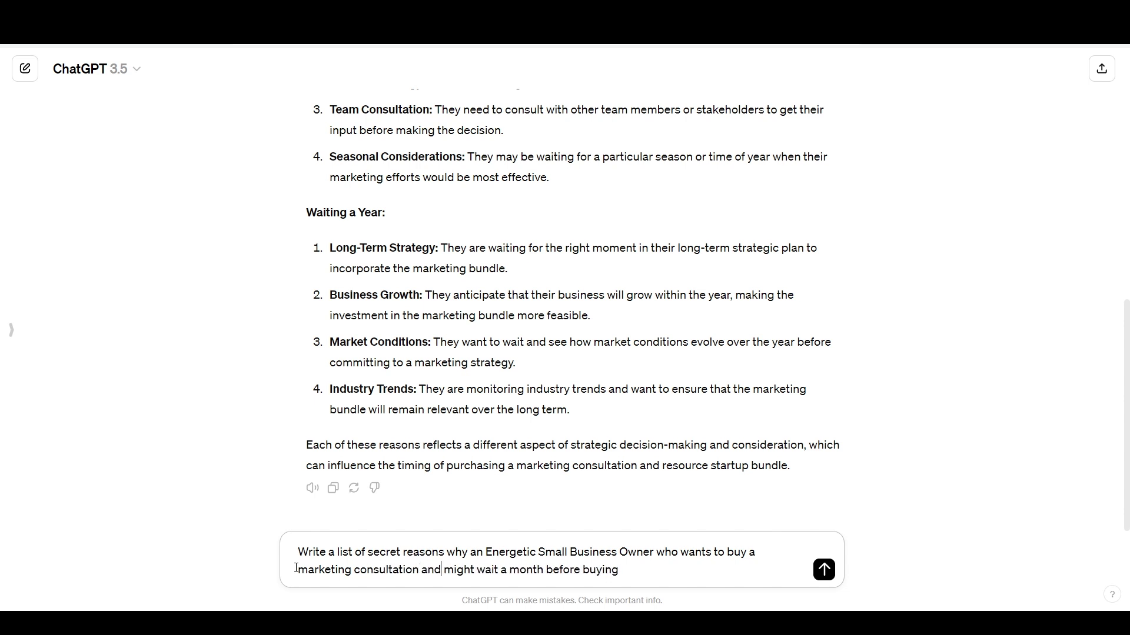
type(" resources bundl")
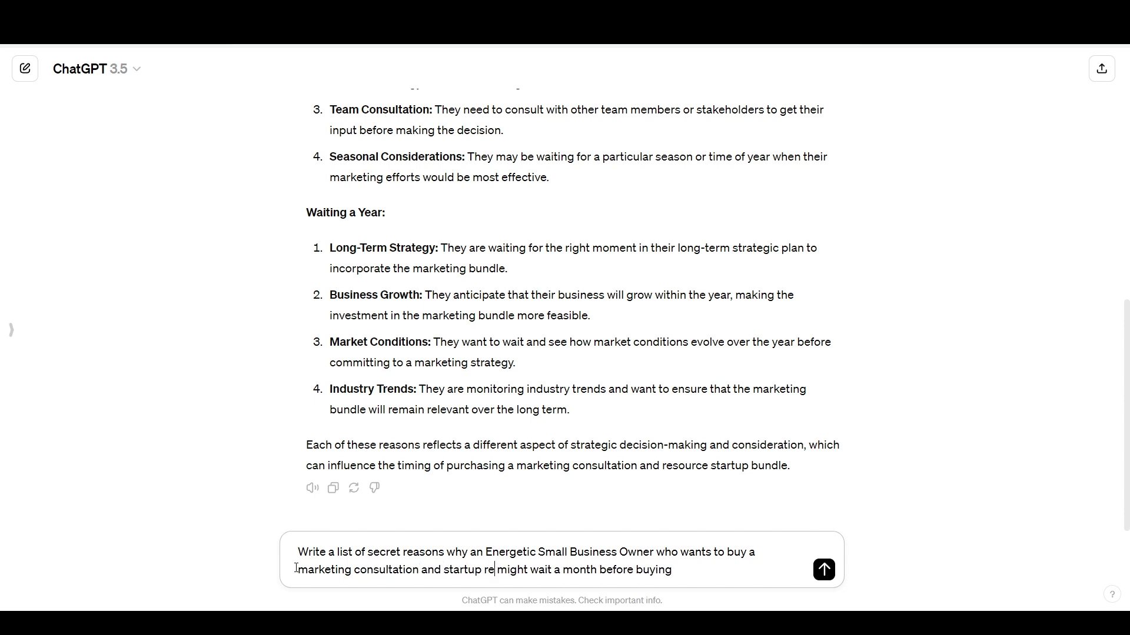
type("e")
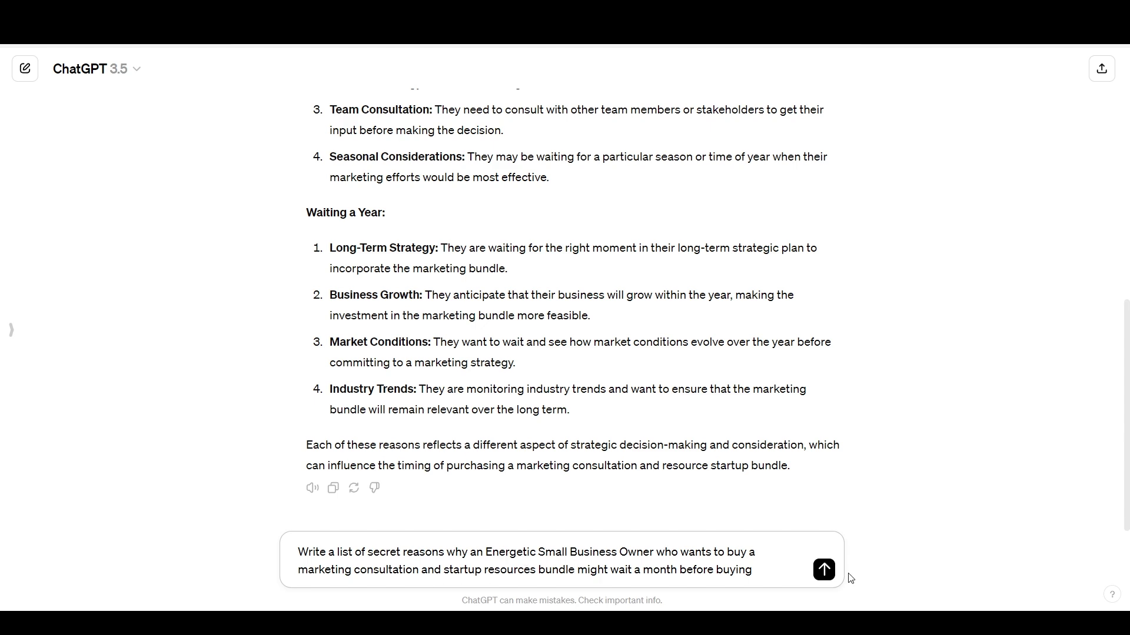
Step: Send the month-only Energetic Small Business Owner prompt and read the ten secret reasons
left_click(826, 572)
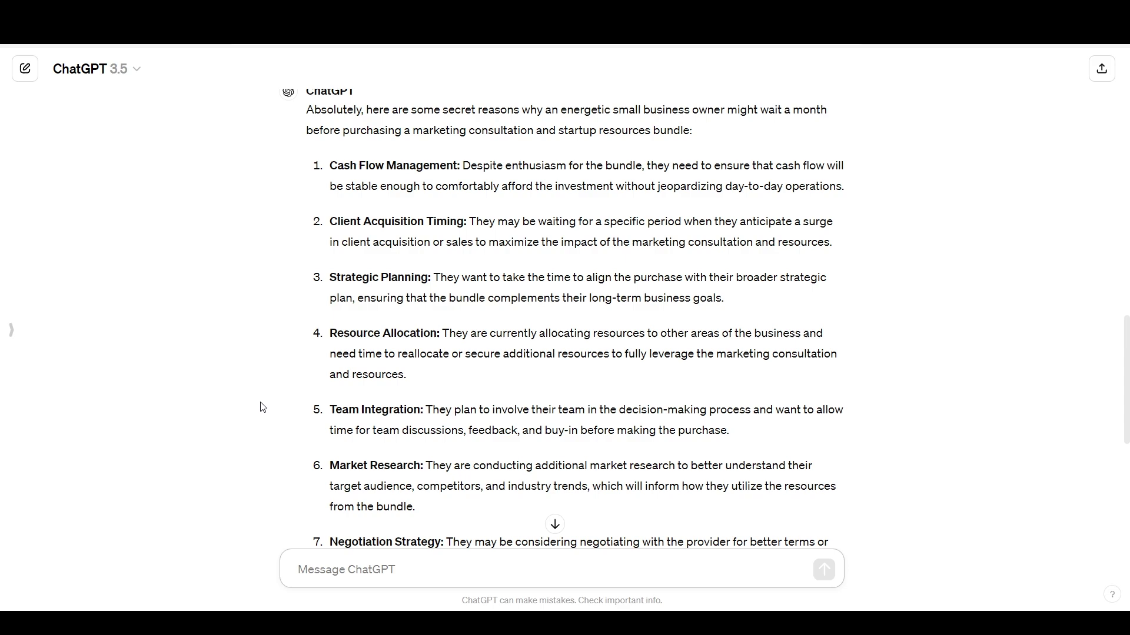
scroll(262, 405, "up", 14)
scroll(245, 350, "up", 3)
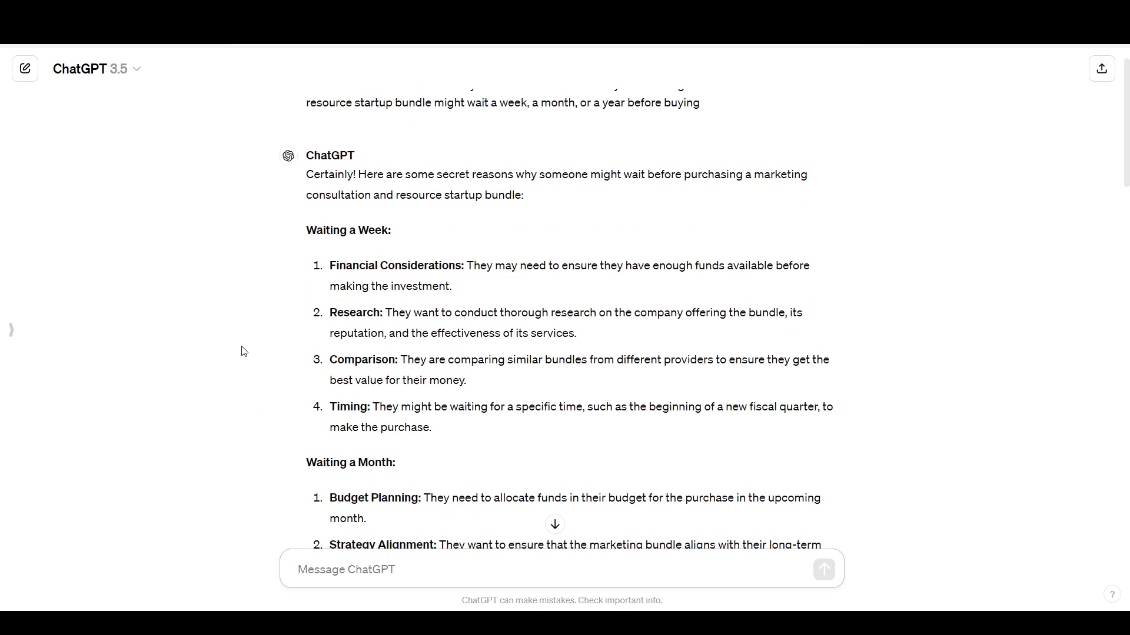
scroll(315, 424, "down", 6)
scroll(306, 423, "down", 6)
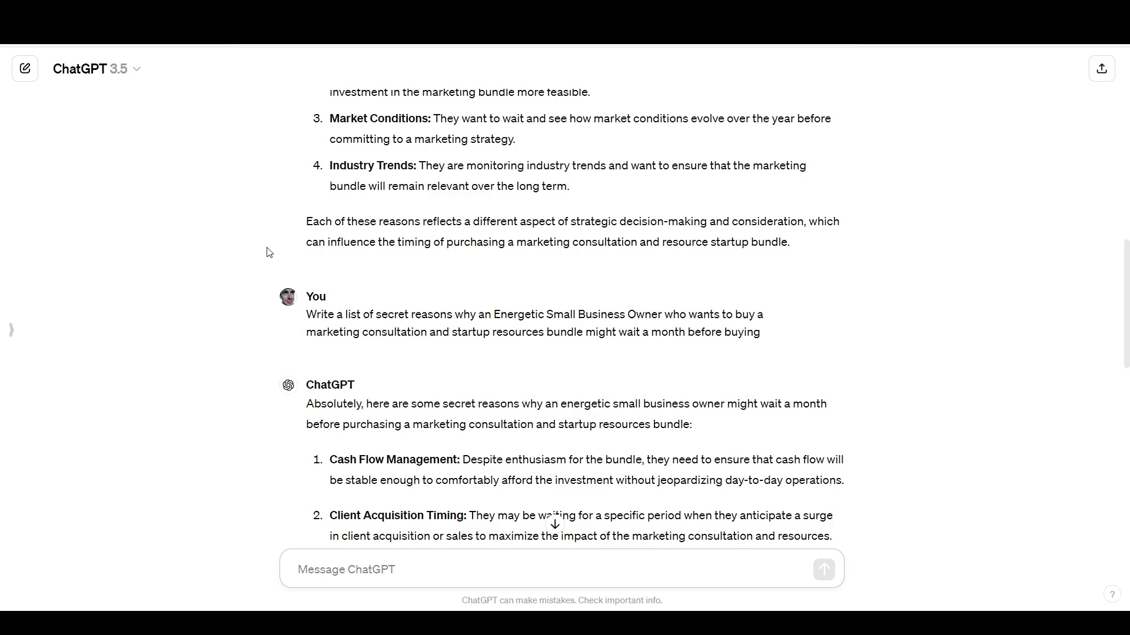
scroll(267, 252, "down", 5)
scroll(361, 169, "up", 1)
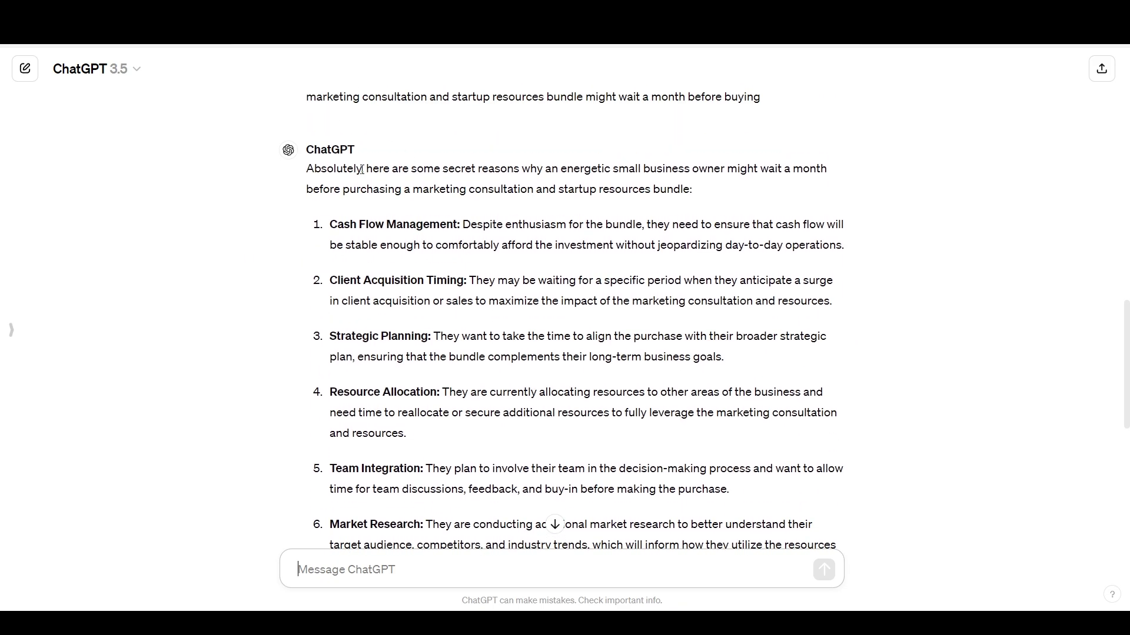
scroll(316, 242, "down", 6)
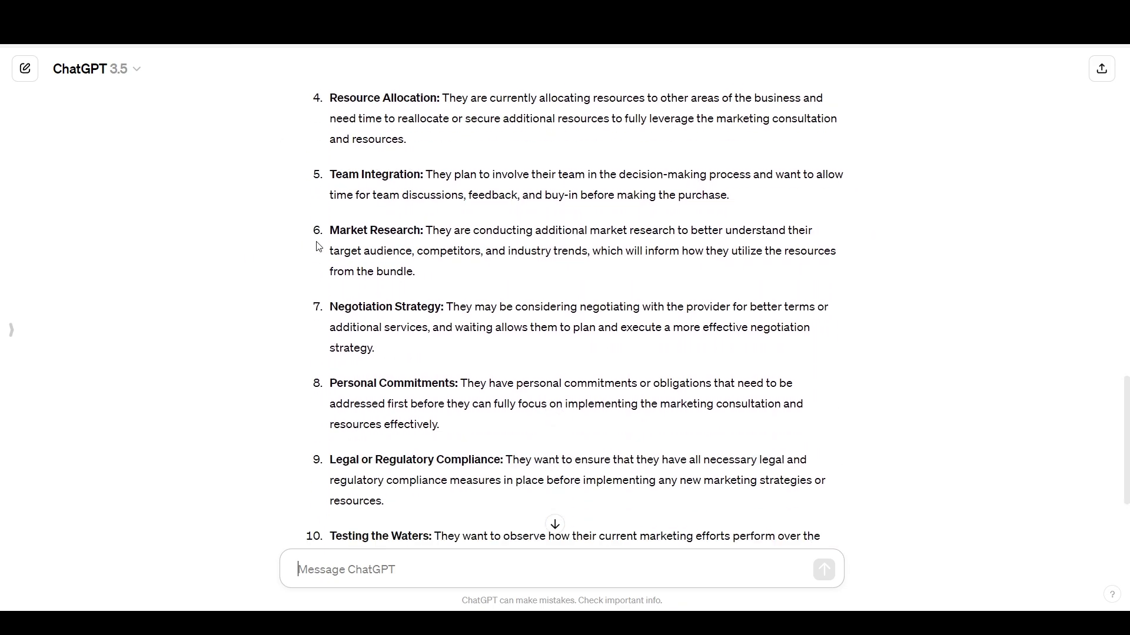
scroll(316, 246, "down", 2)
Step: Review the reply's summary and select 'Energetic Small Business Owner' in the prompt for copying
scroll(306, 238, "up", 7)
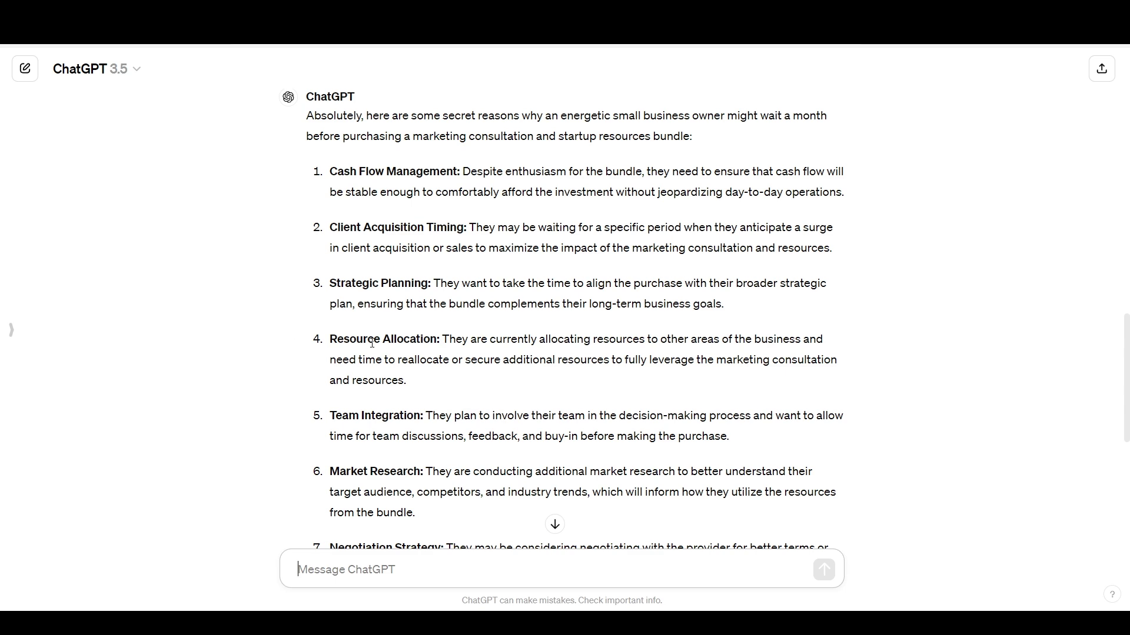
scroll(256, 312, "down", 4)
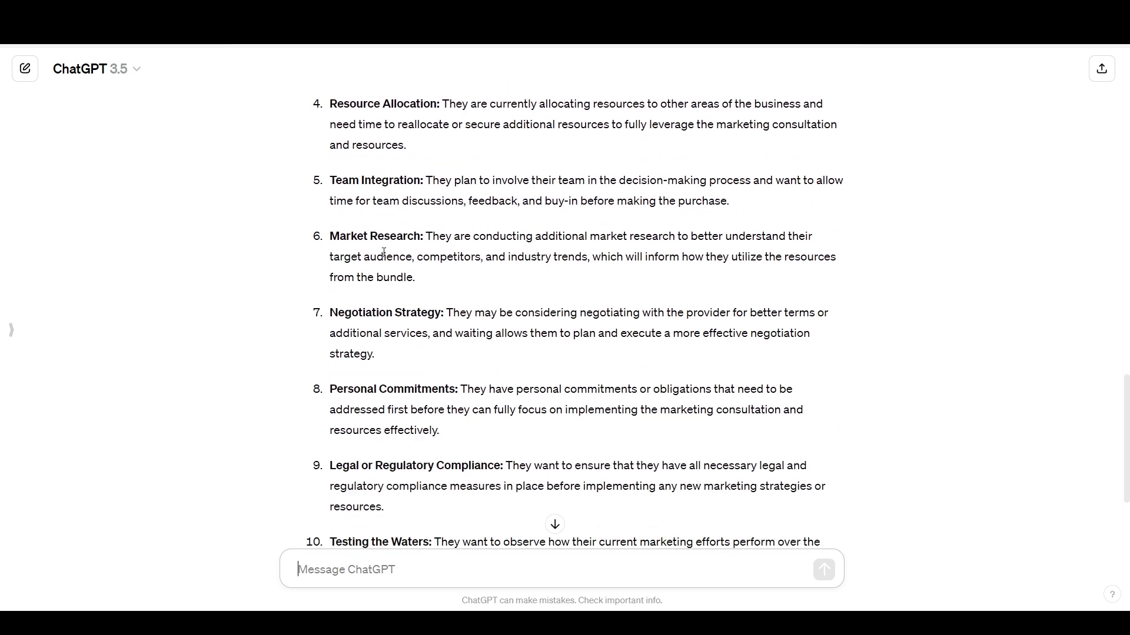
scroll(263, 340, "down", 2)
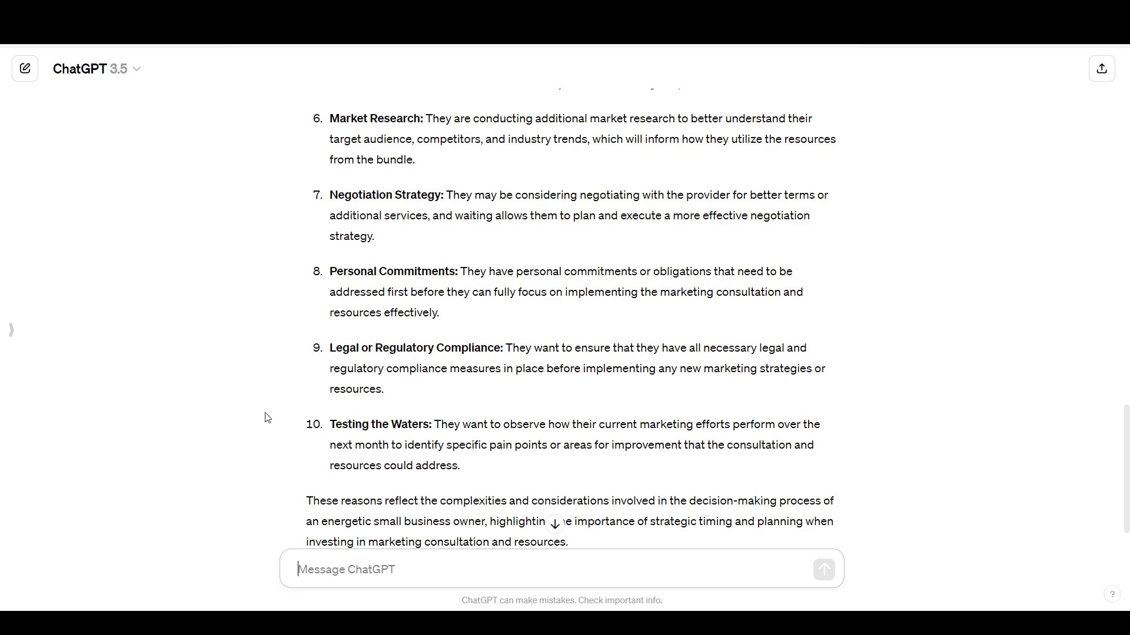
scroll(281, 405, "up", 1)
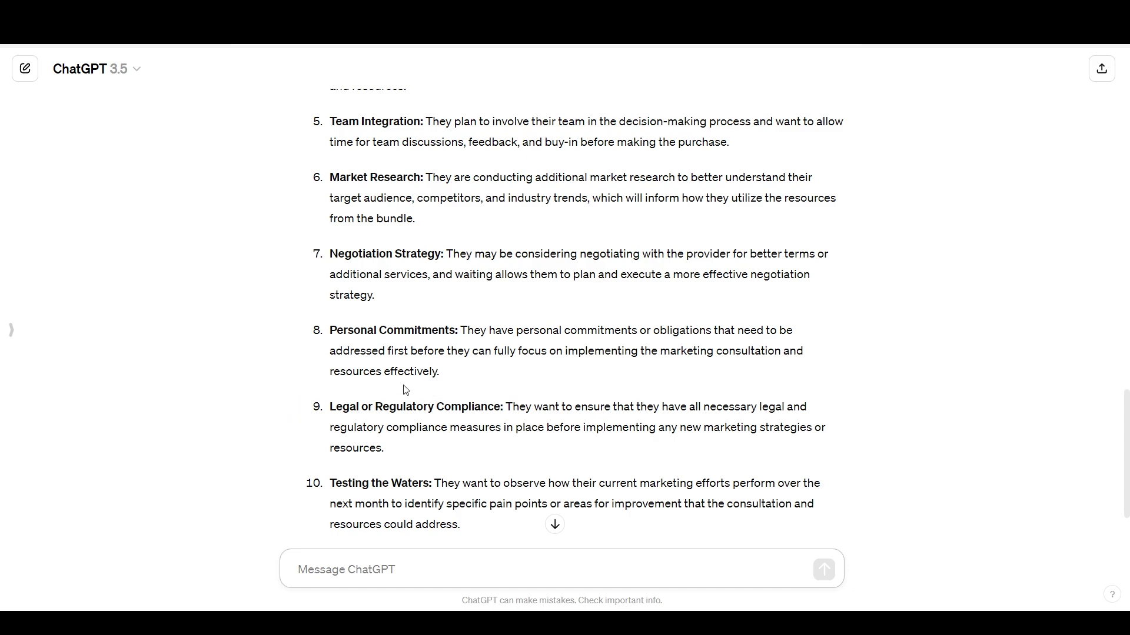
scroll(405, 385, "up", 1)
scroll(405, 385, "up", 10)
scroll(405, 386, "down", 3)
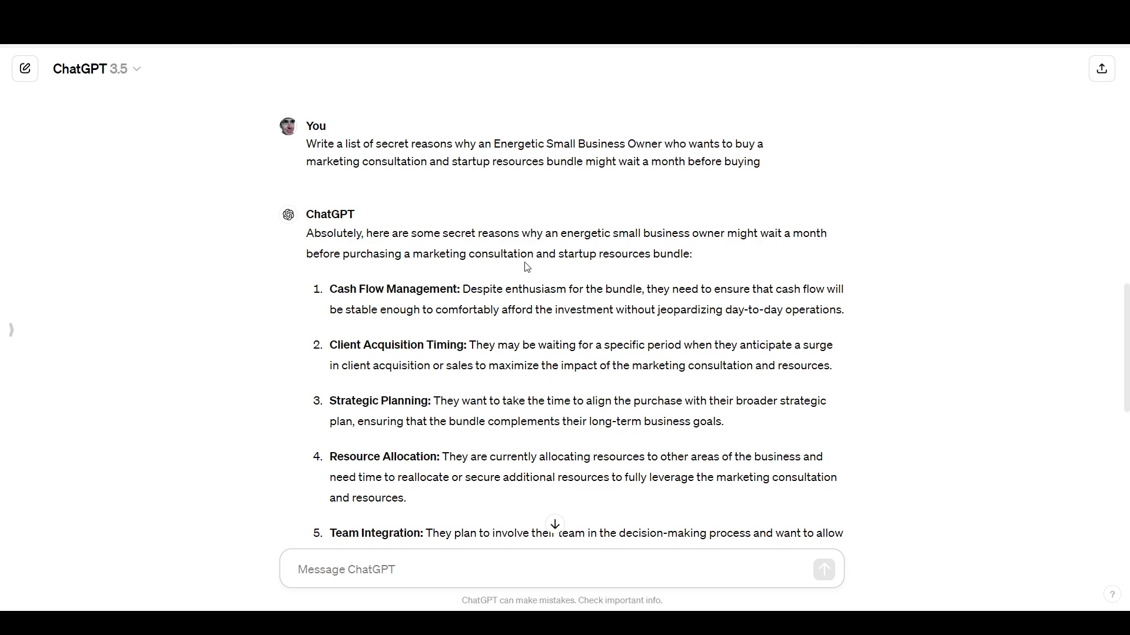
left_click_drag(493, 143, 662, 144)
key("ctrl+c")
Step: Begin a new prompt introducing the named persona as an Energetic Small Business Owner
left_click(588, 293)
scroll(575, 320, "down", 10)
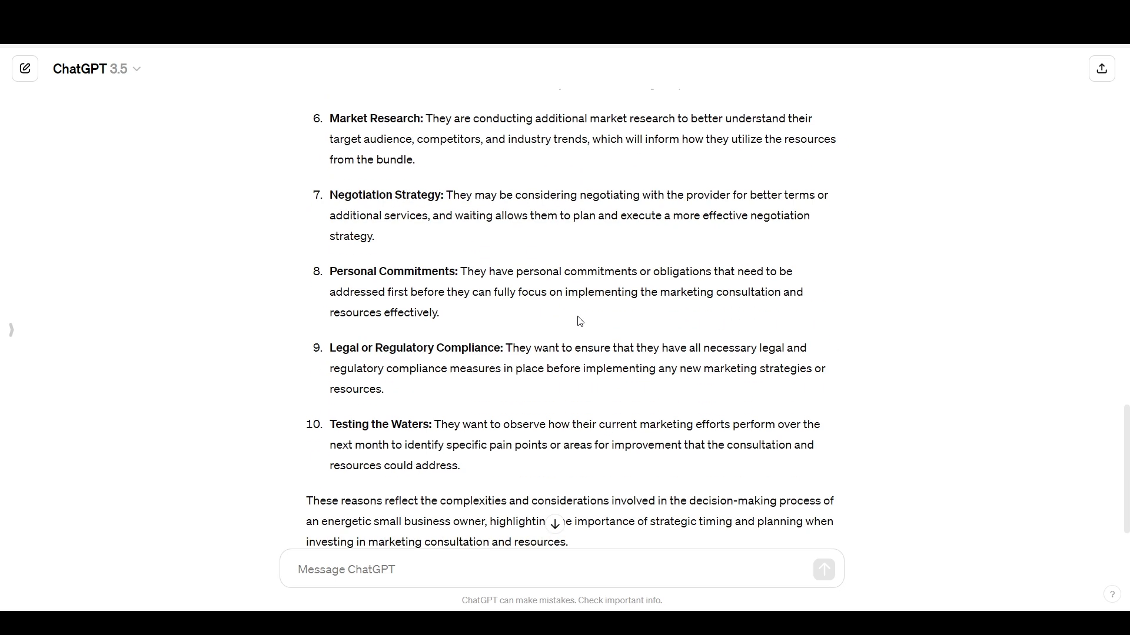
scroll(476, 457, "up", 5)
left_click(439, 568)
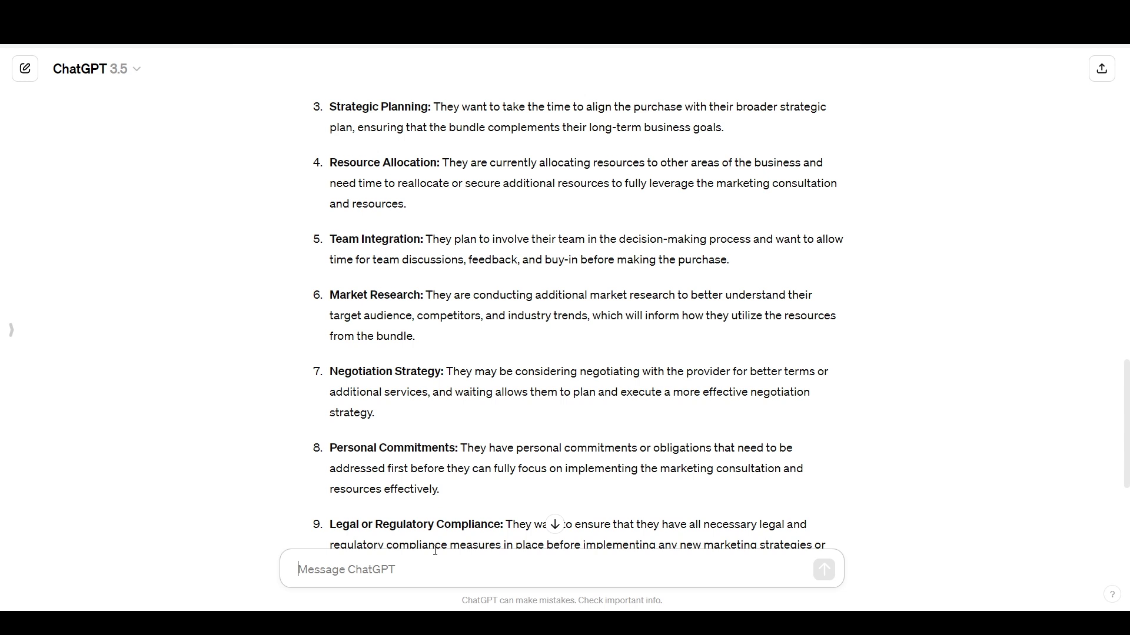
type("Myra, an")
key("ctrl+v")
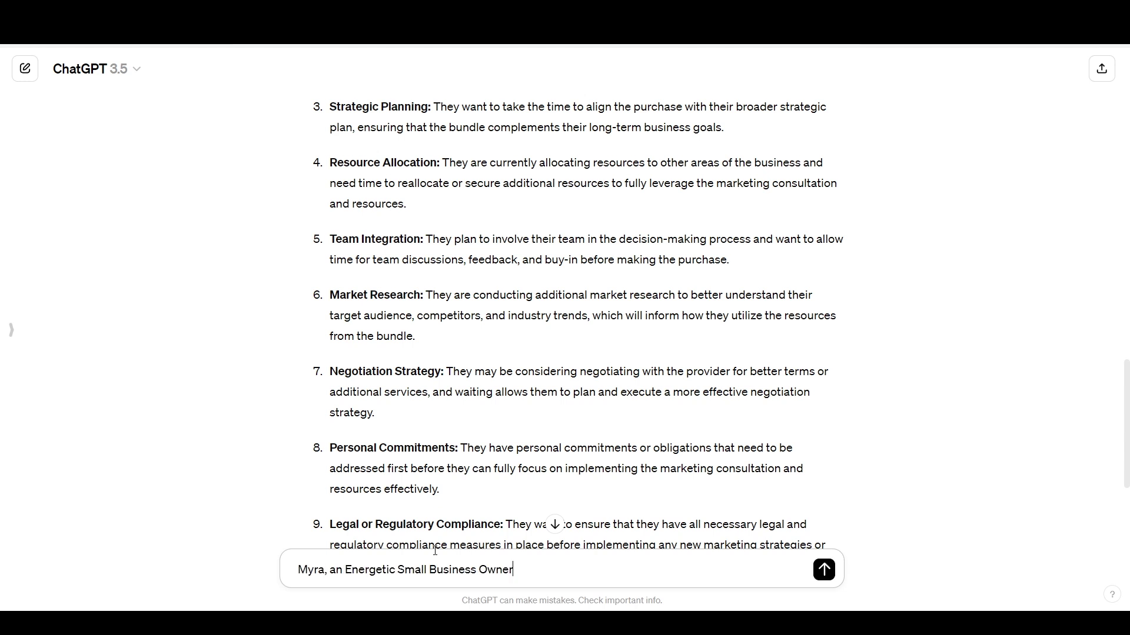
type("who")
Step: Add the persona's goals from the Supercopy audience personas page, inserting 'a' and 'and' fixes
key("ctrl+Tab")
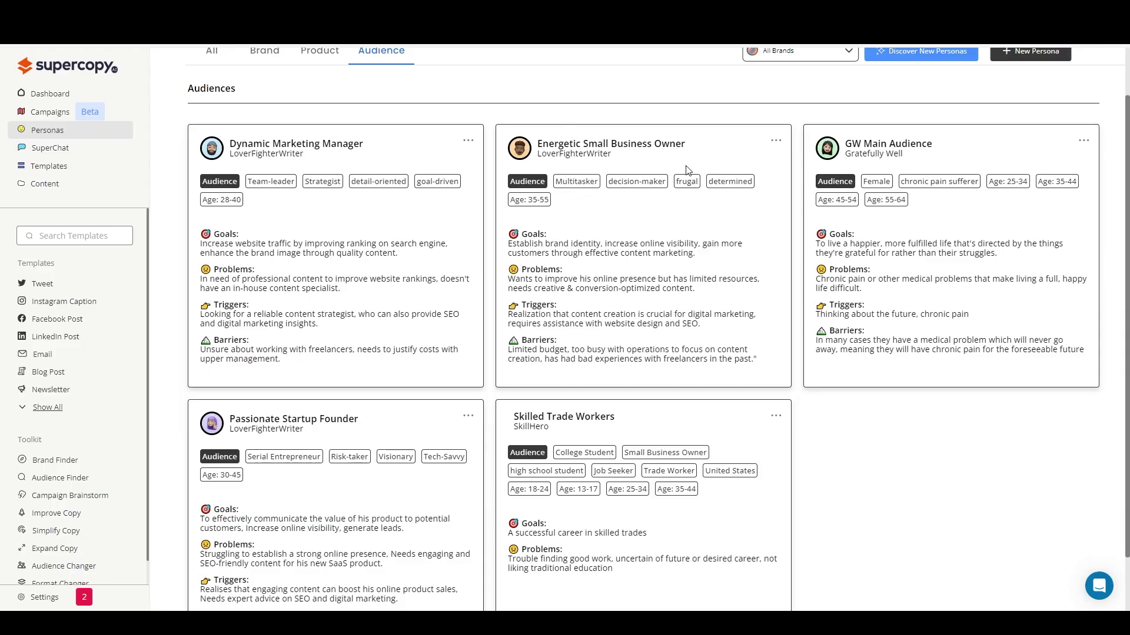
key("ctrl+shift+Tab")
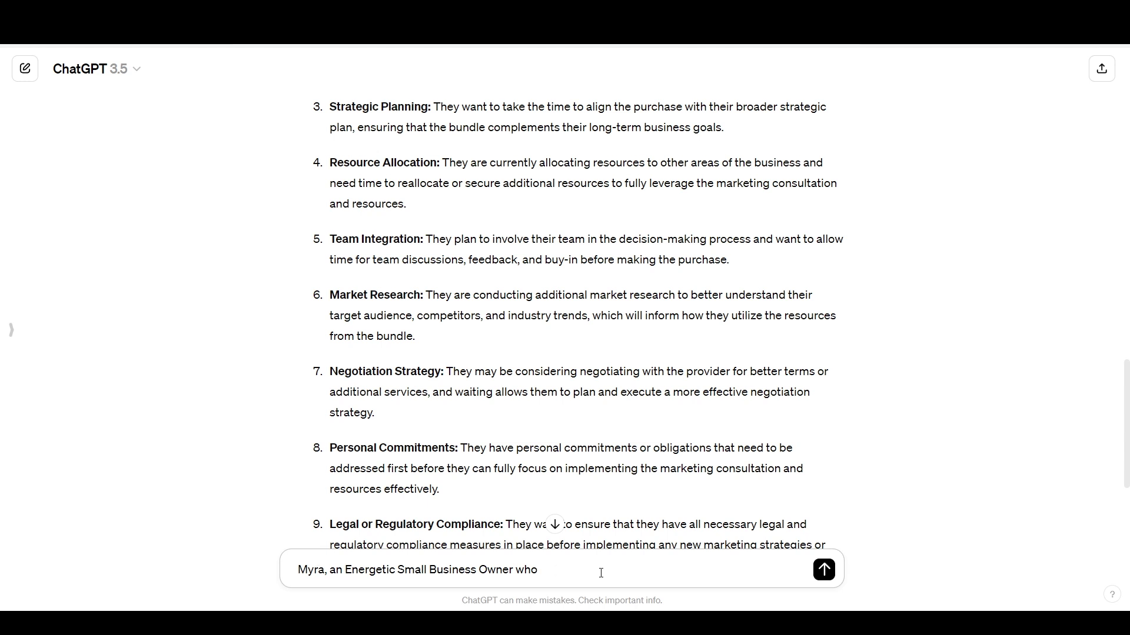
type("needs to")
type("Establish brand identity, increase online visibility, gain more customers through effective content marketing.")
left_click(623, 553)
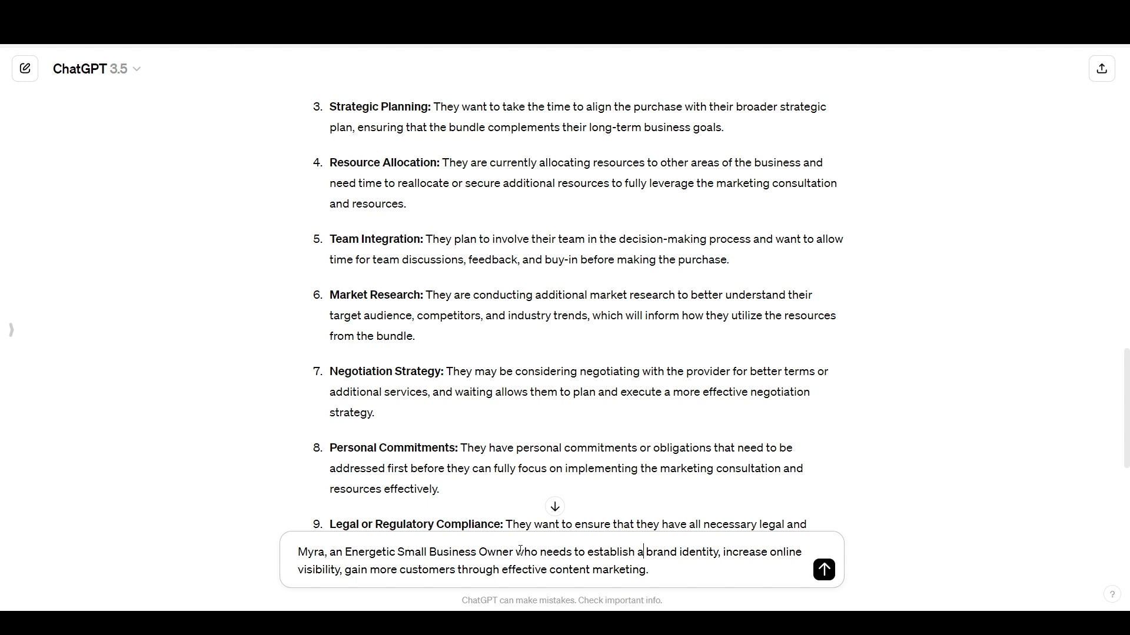
left_click(344, 570)
type("and")
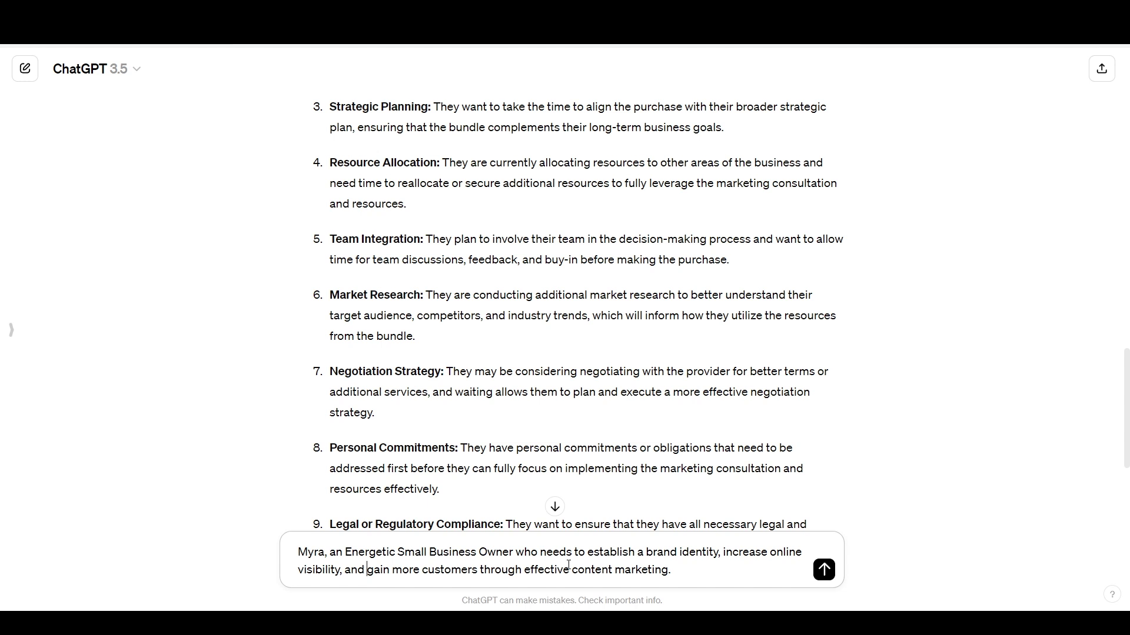
Step: Describe her family-commitment objection and ask for three email titles offering six months to book
left_click(699, 567)
key("BackSpace")
type(", wants to buy my ")
type("marketing consultatio")
type("n bu")
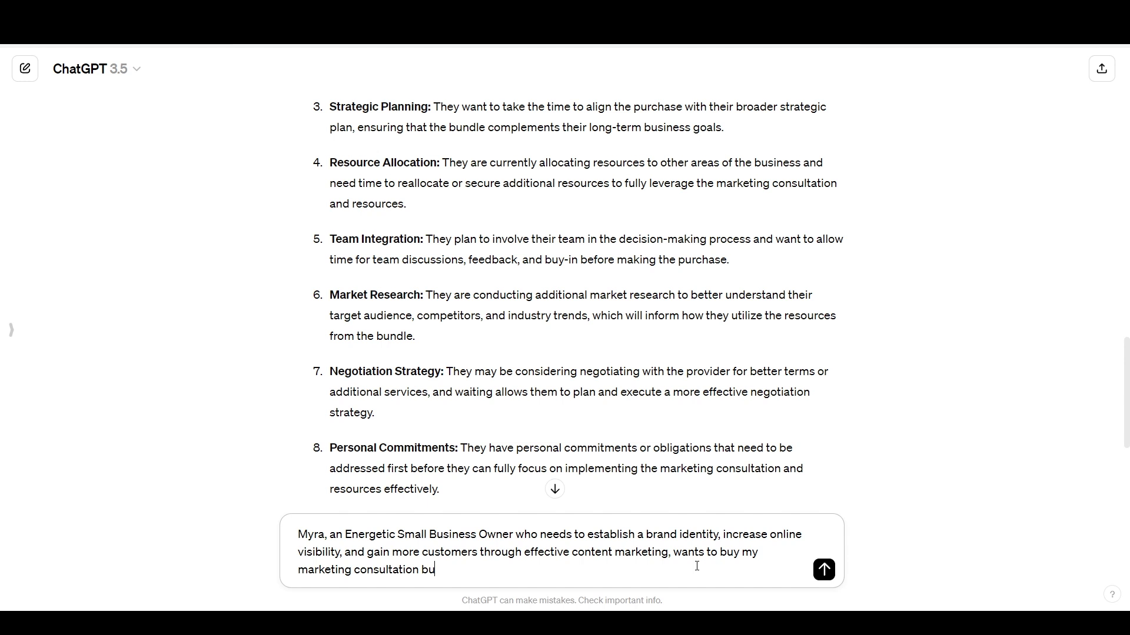
type("t she has a personal commitment to her fami")
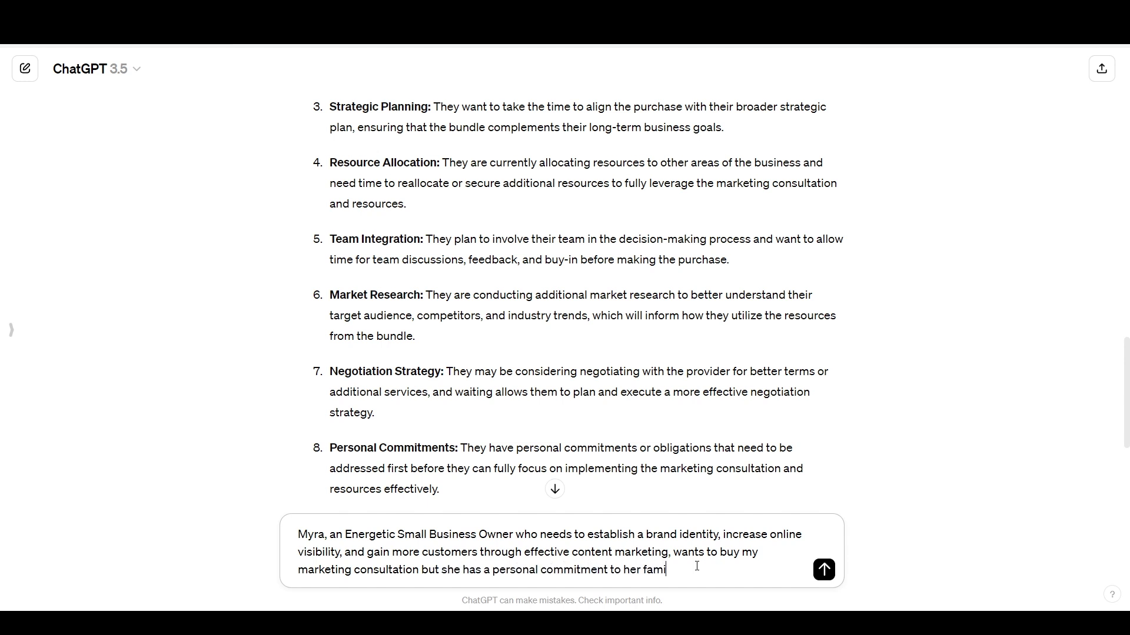
type("ly that would prevent her form b")
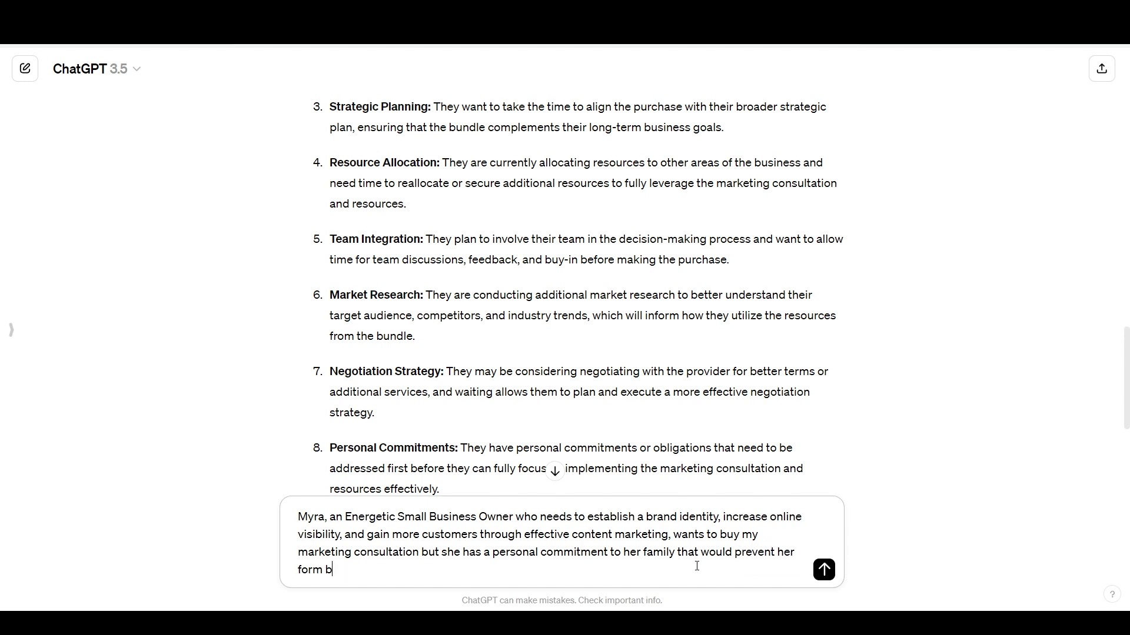
key("BackSpace")
key("BackSpace")
key("BackSpace")
key("BackSpace")
key("BackSpace")
type("rom being able to use the consultati")
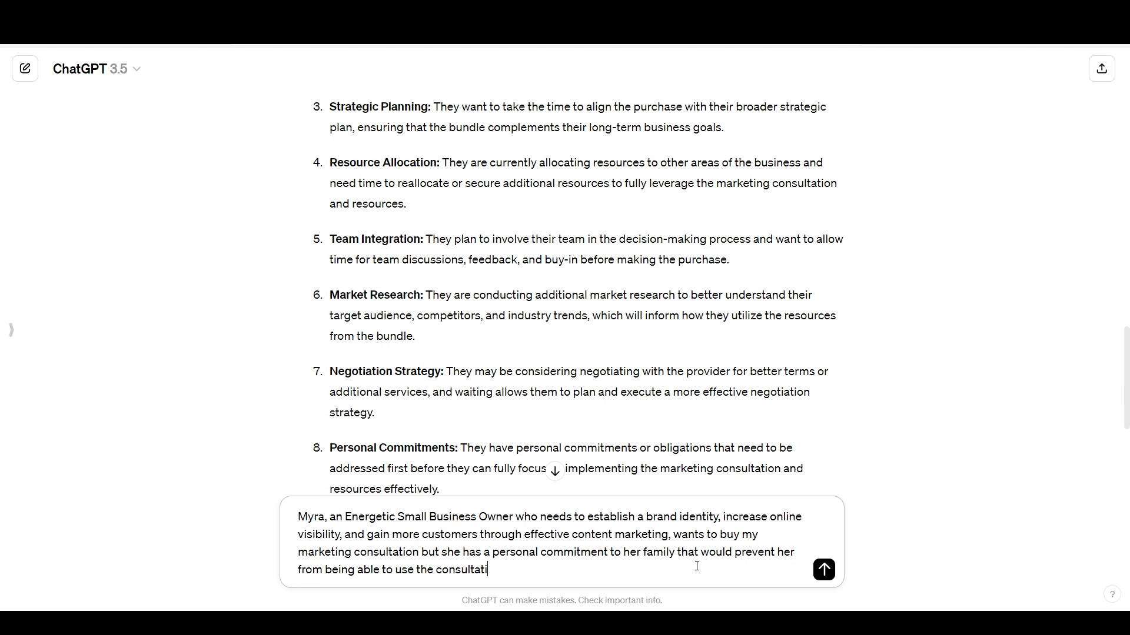
type("on and resource bundle right away")
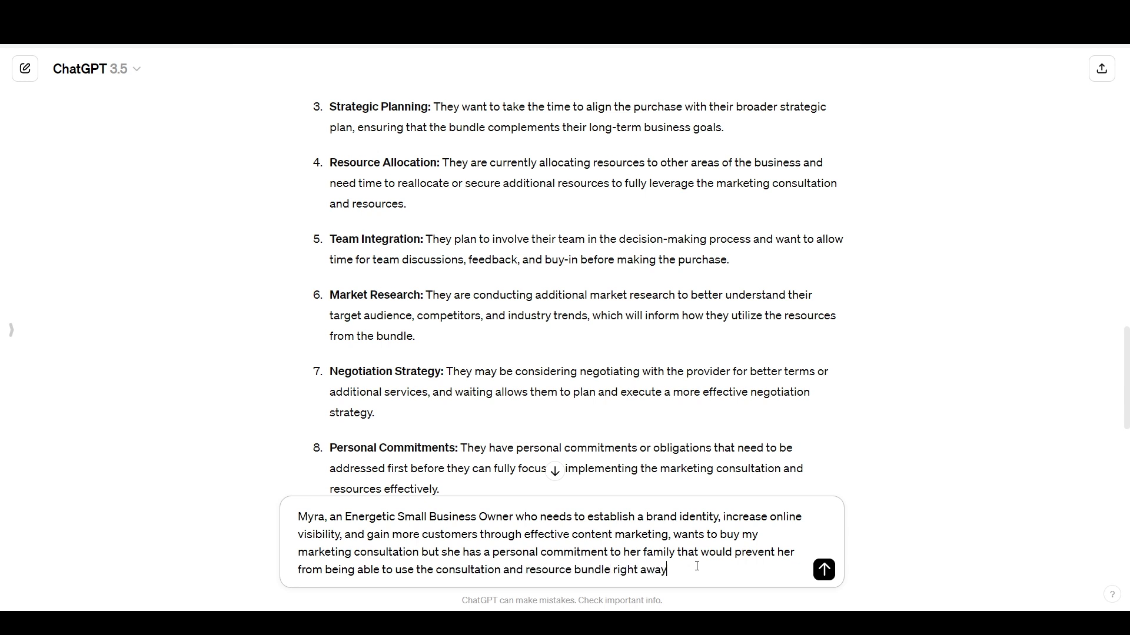
type(". Suggest three titles for marketing ")
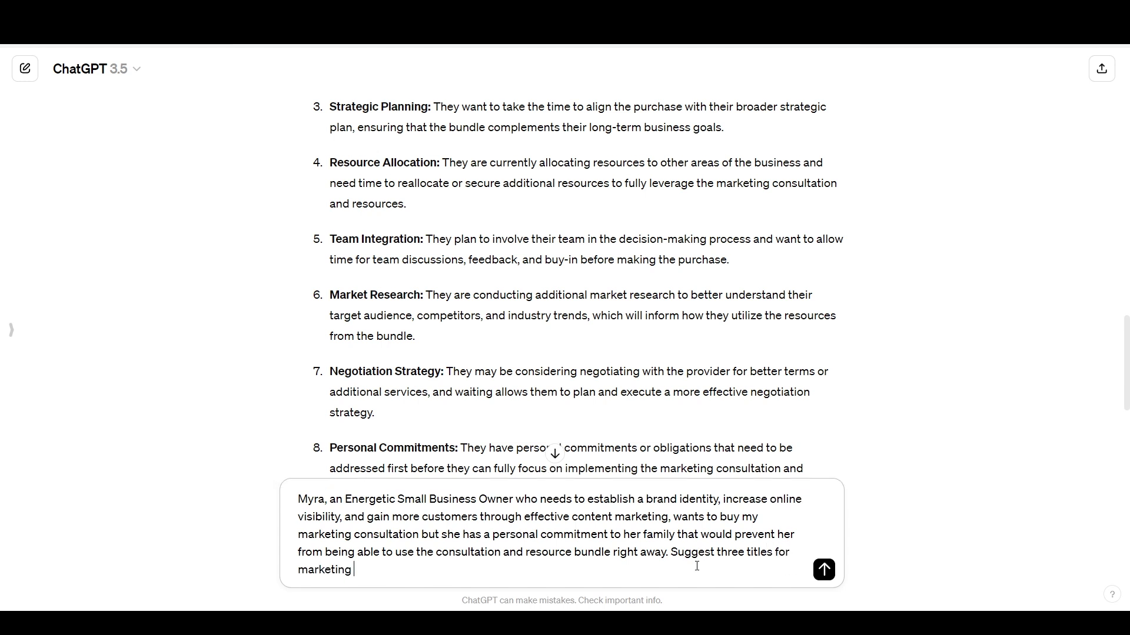
type("emails that solve this objection by informing")
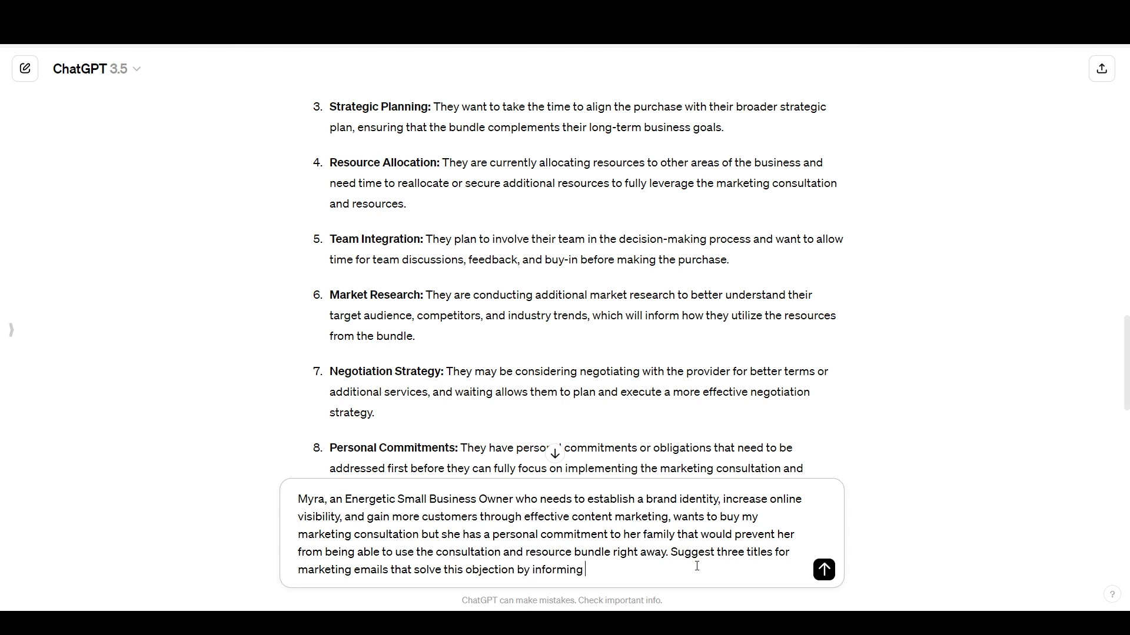
type(" Myra she has up to six months to book f")
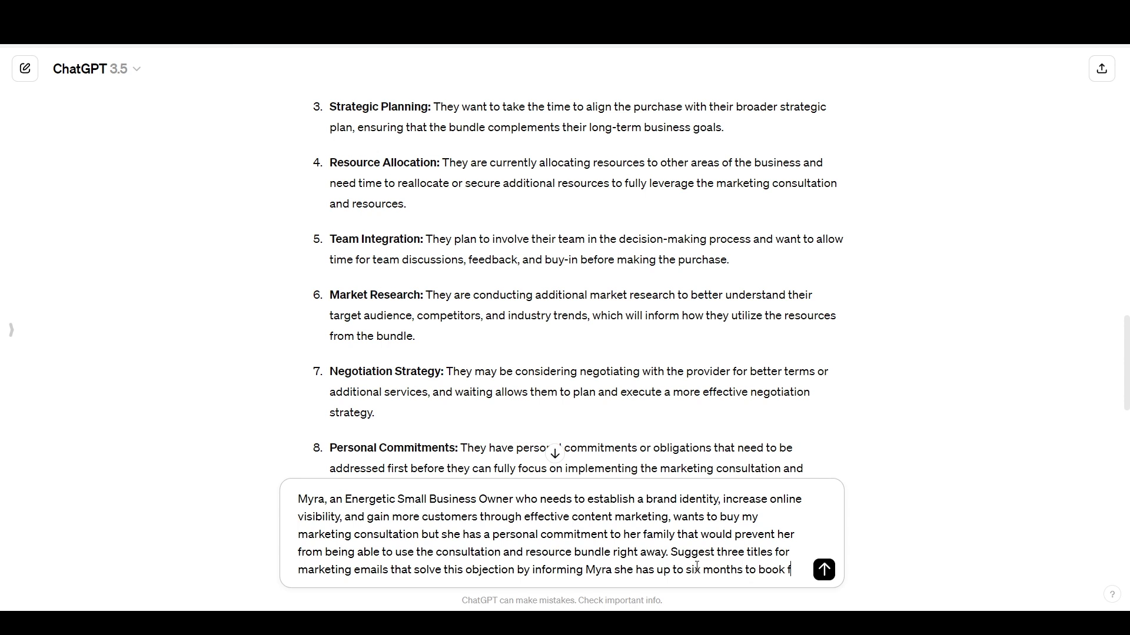
key("BackSpace")
type("her consultation")
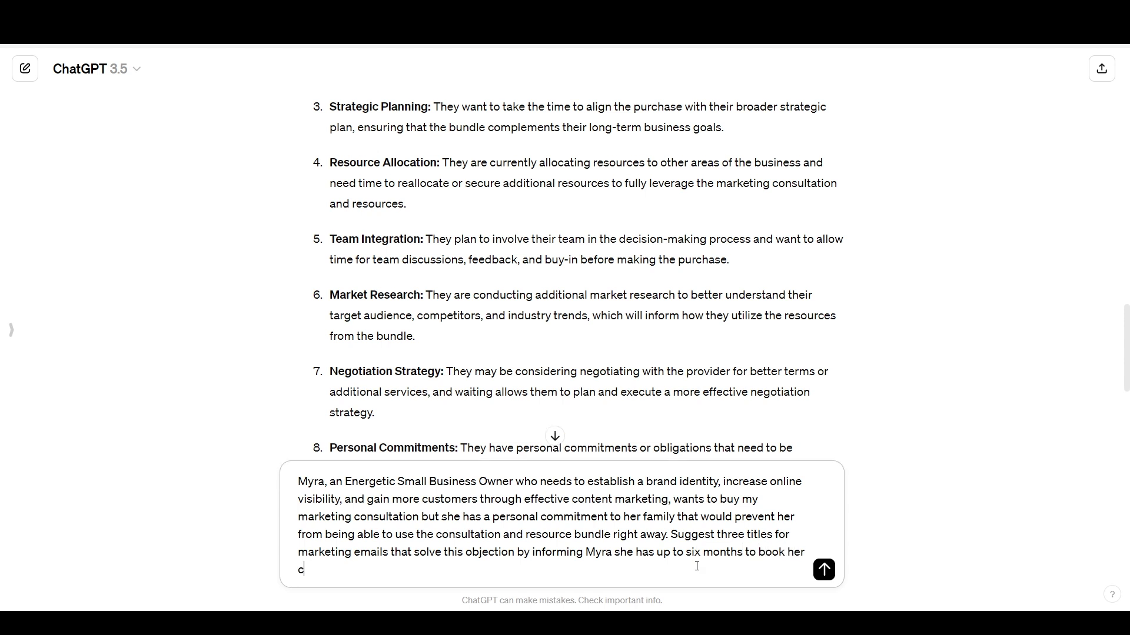
type(" after paying fori")
key("BackSpace")
Step: End the prompt with 'it.' and send the request for three six-month-flexibility email titles
type("it.")
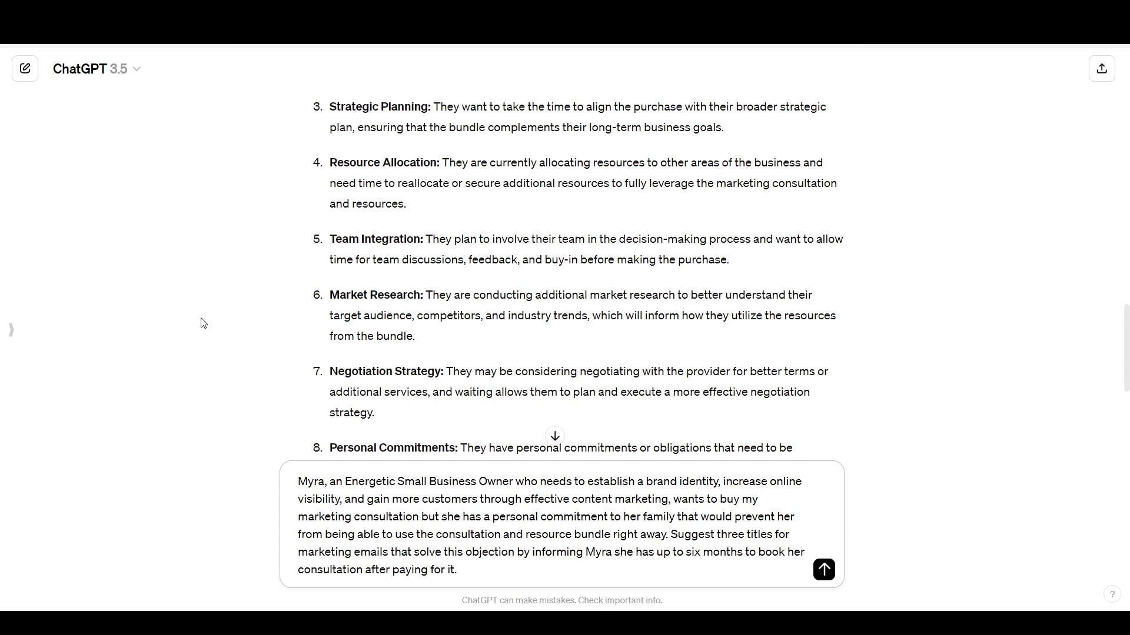
scroll(203, 323, "up", 8)
scroll(215, 327, "down", 2)
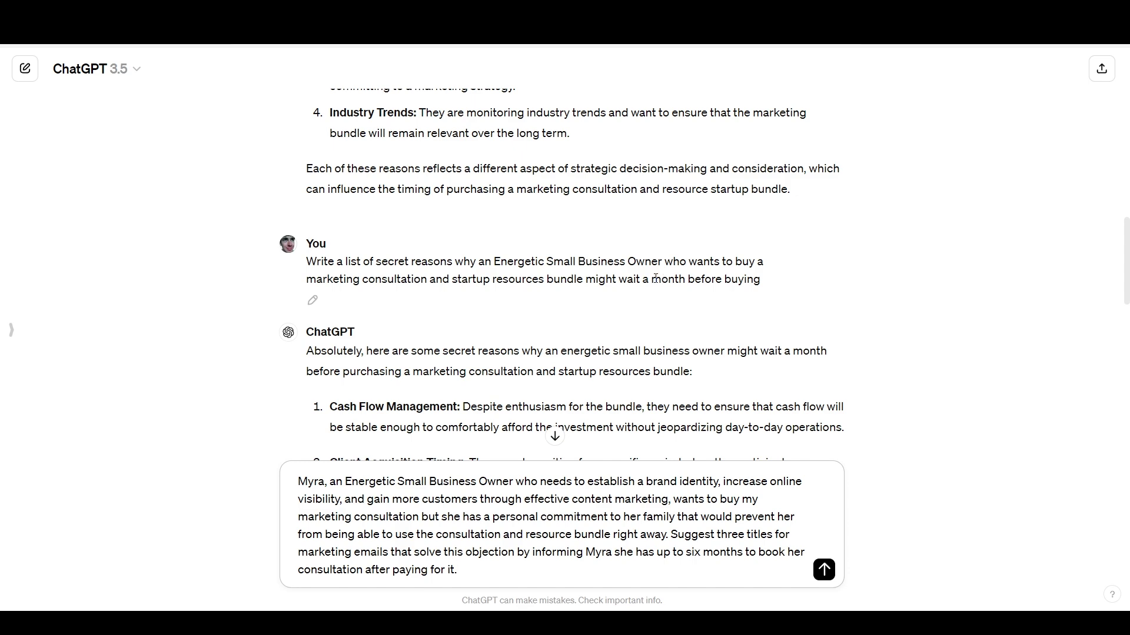
scroll(312, 276, "down", 10)
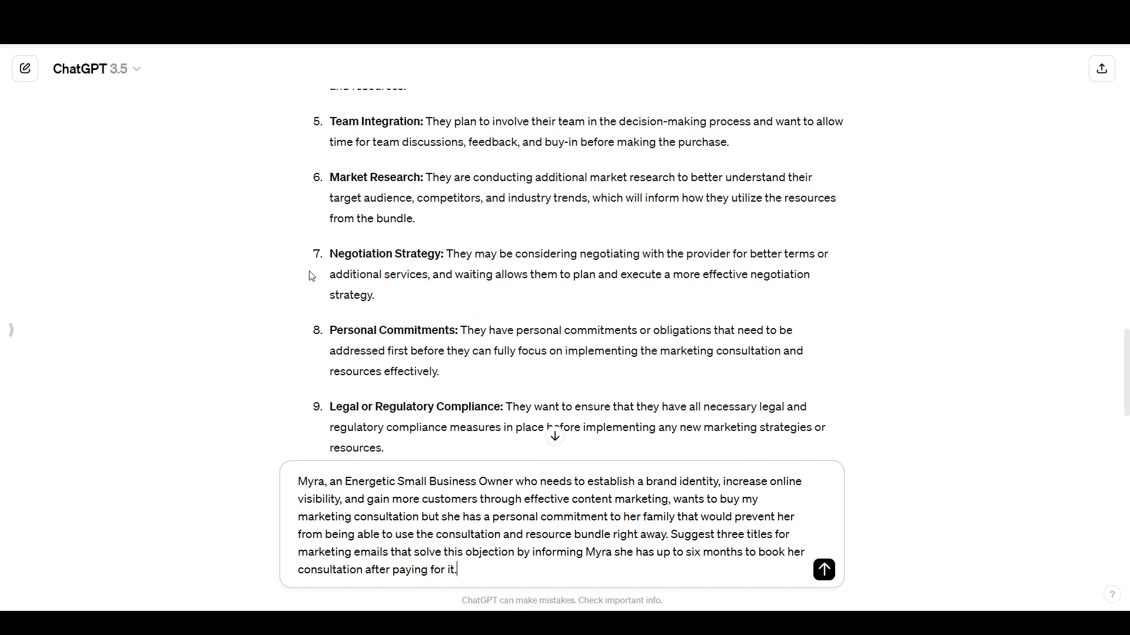
scroll(311, 276, "down", 3)
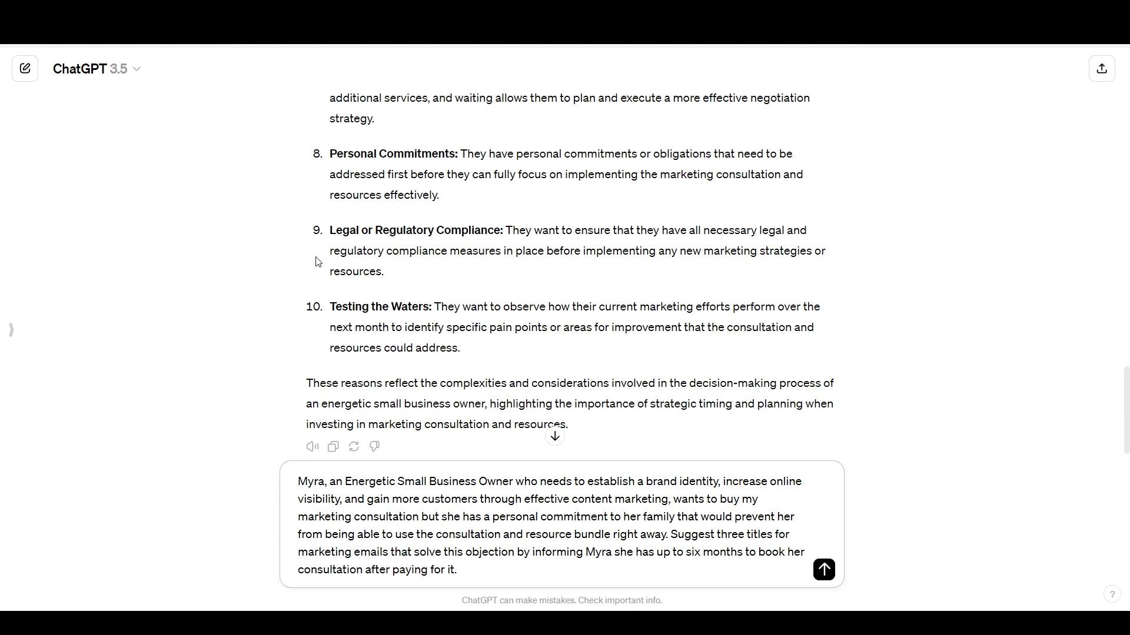
scroll(318, 262, "up", 1)
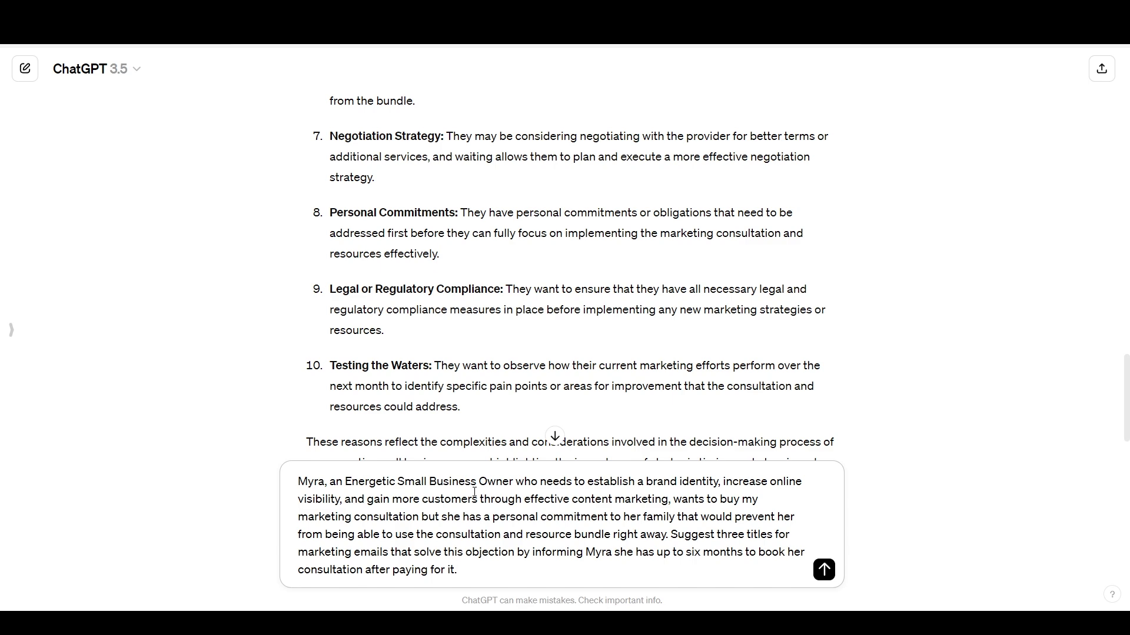
key("Return")
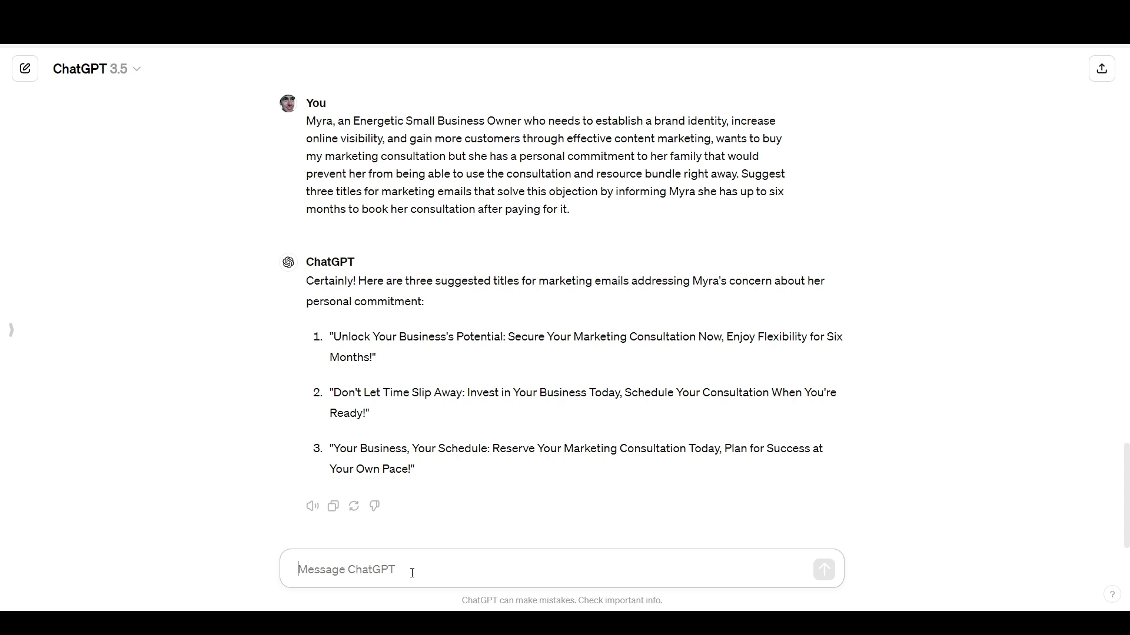
Step: Ask ChatGPT to rewrite the titles around the main benefit, each under 50 characters
type("rew")
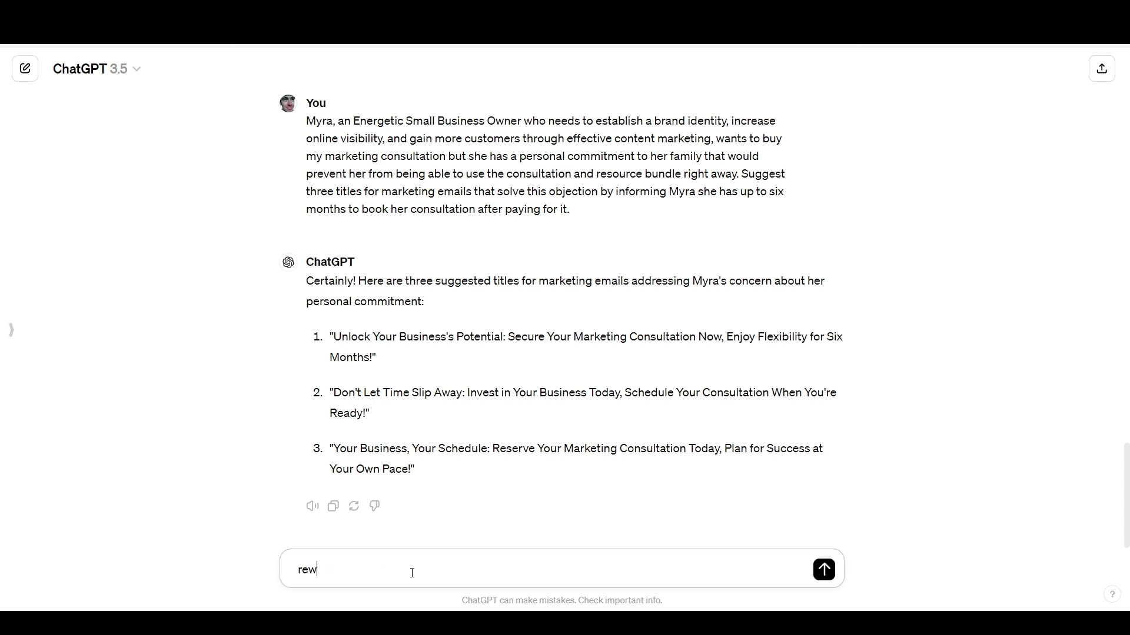
type("rite the above titles focusing on the ")
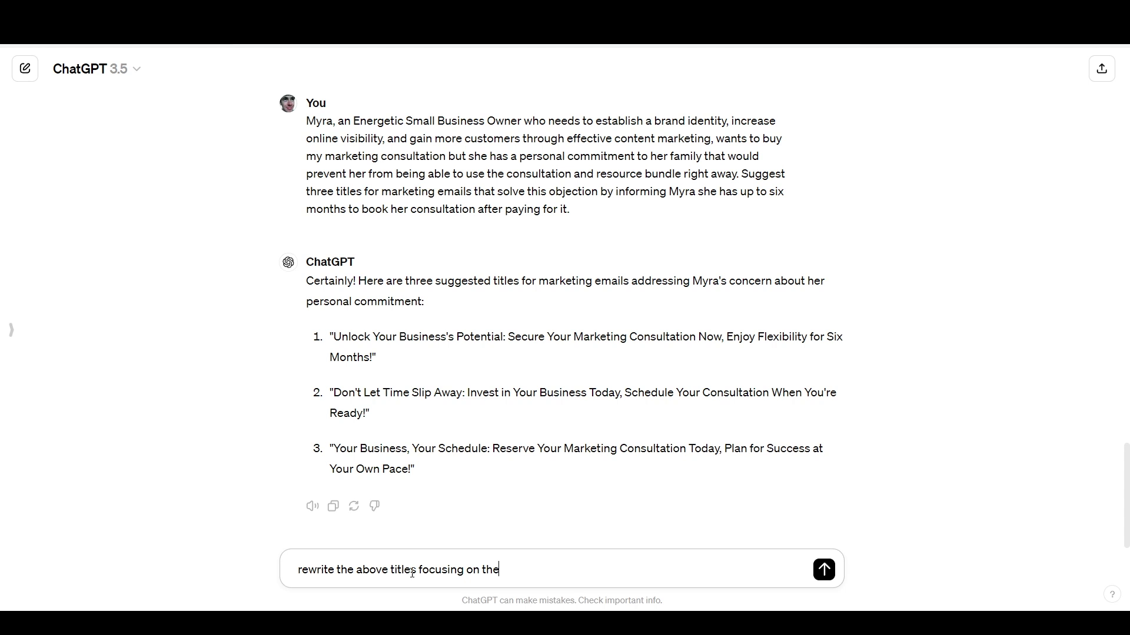
type("main benefit but using ")
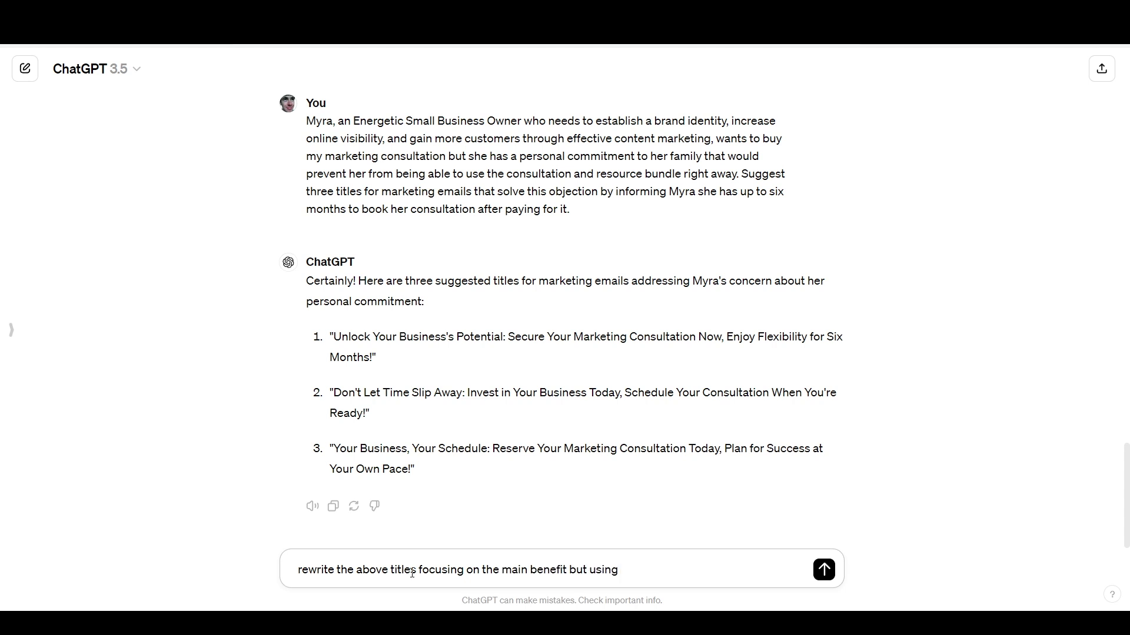
type("less than 50 characters for ea")
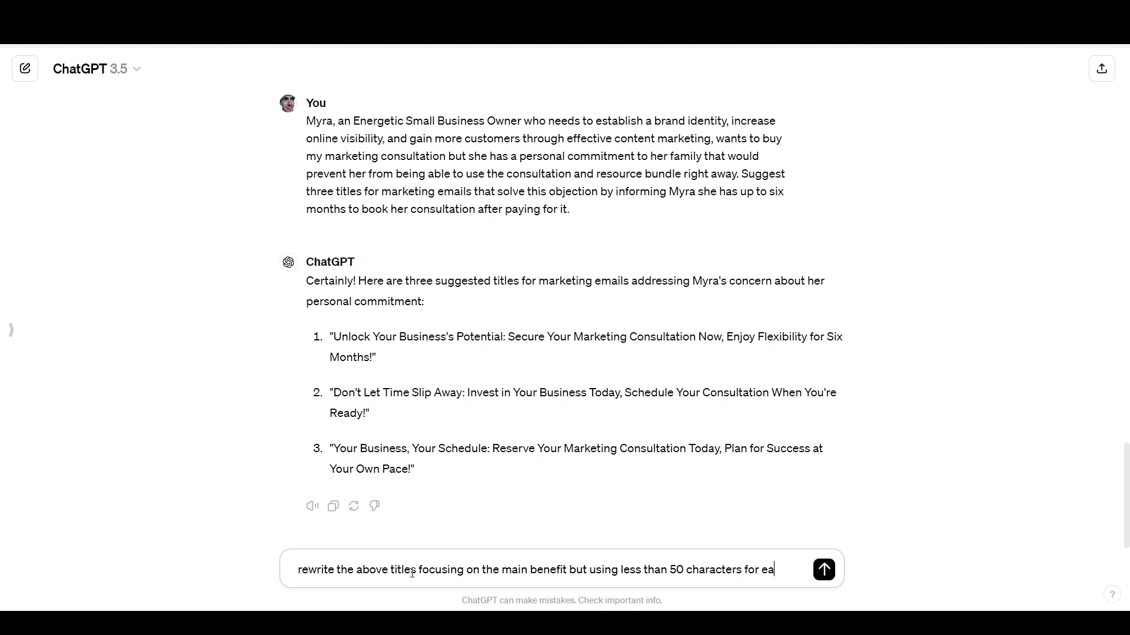
type("ch title")
key("Return")
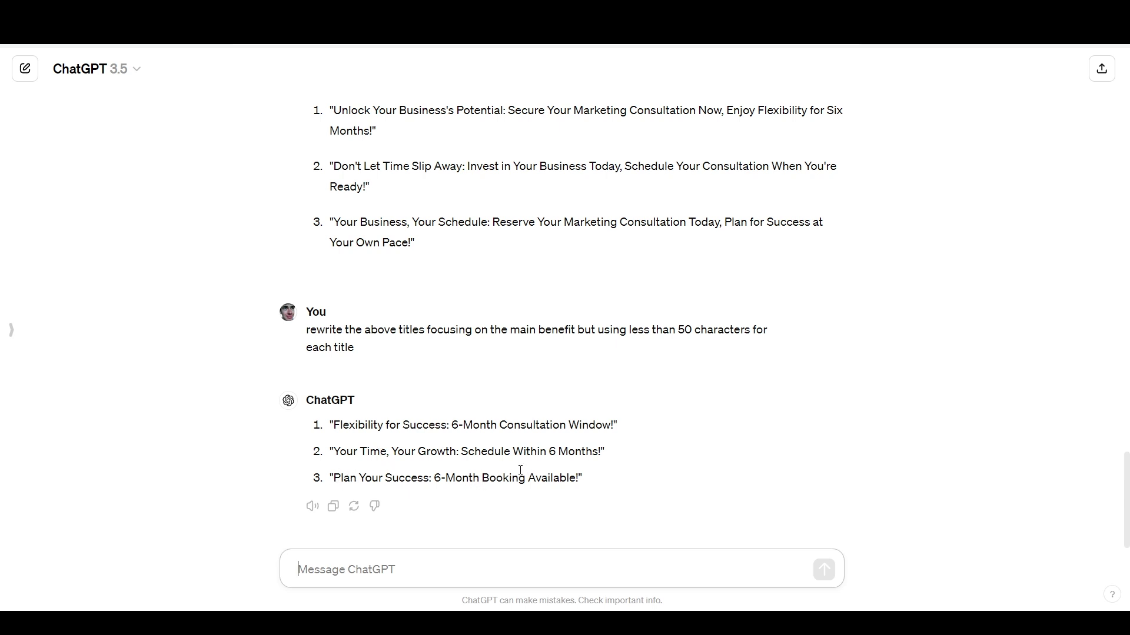
scroll(518, 473, "up", 2)
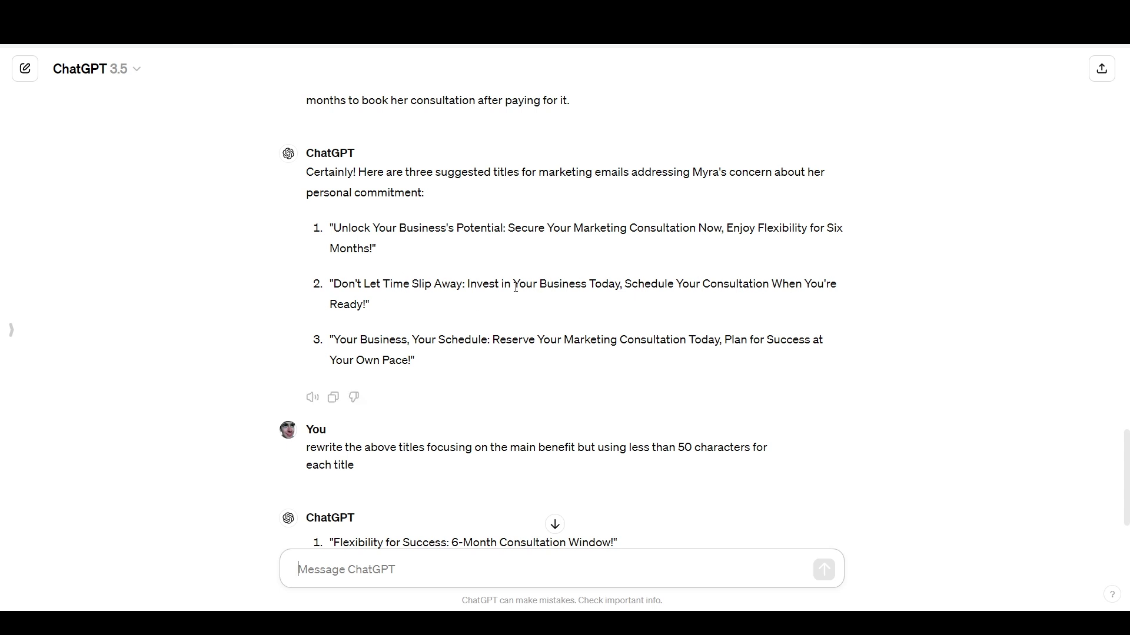
Step: Ask ChatGPT to rewrite the second title in sentence case, under 50 characters
left_click_drag(467, 284, 366, 300)
key("ctrl+c")
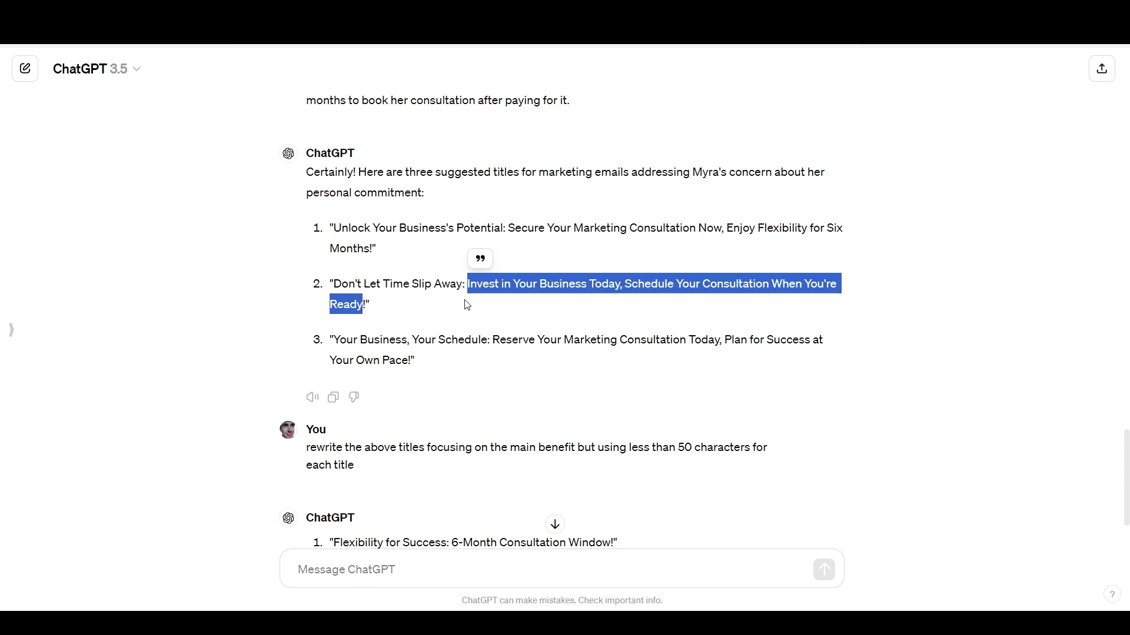
scroll(471, 424, "down", 2)
left_click(473, 554)
type("Rewrit")
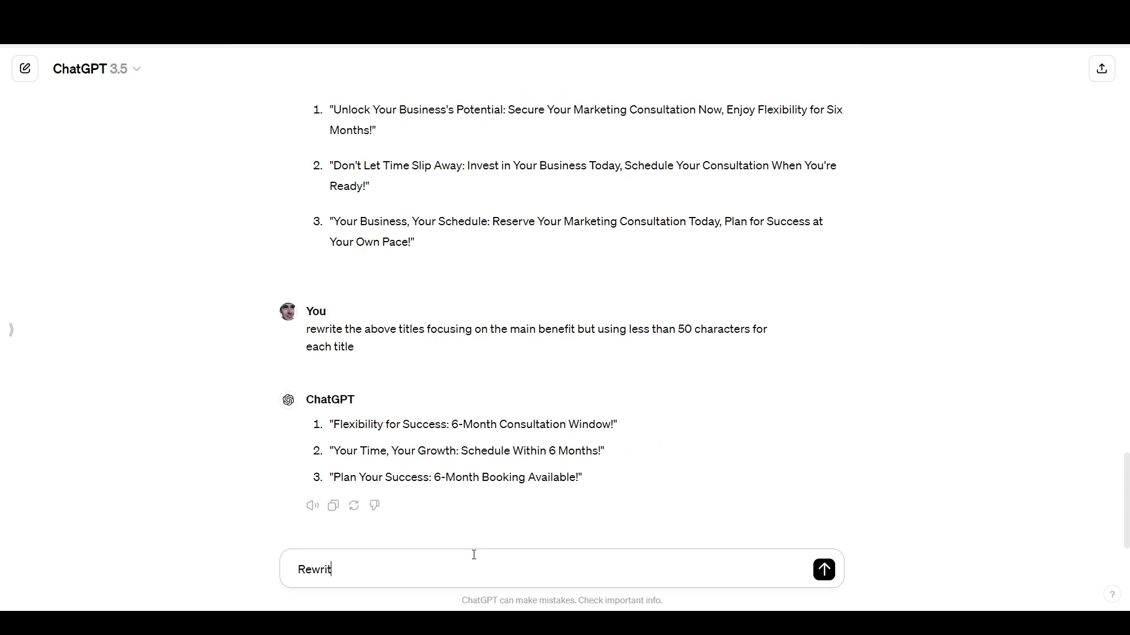
type("e the following to make it less t")
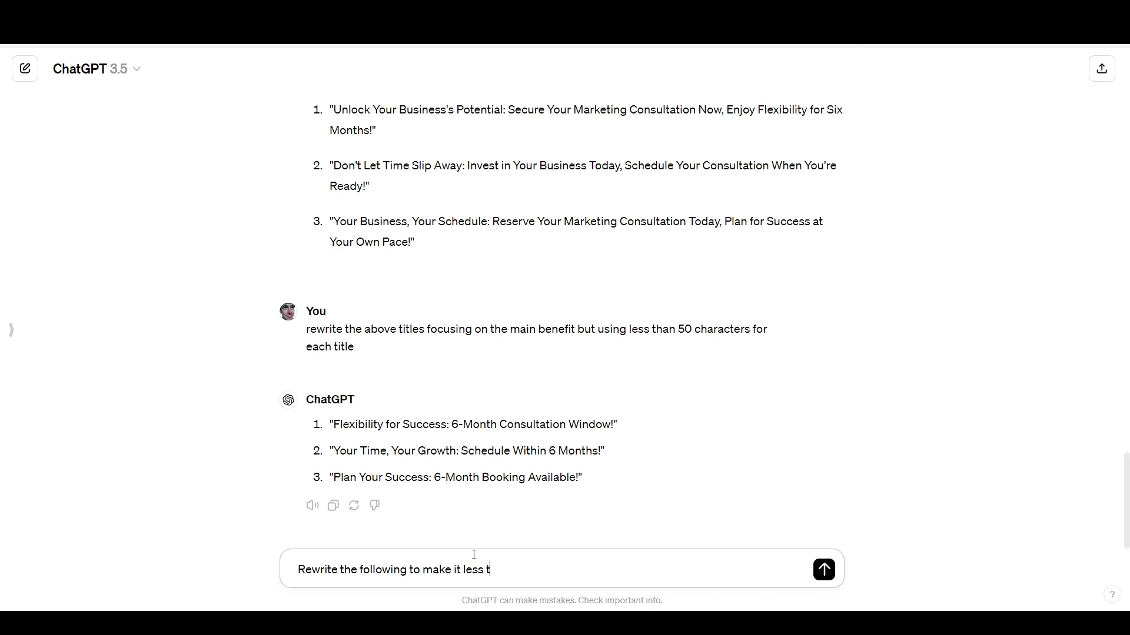
type("han 50 characters and write it in")
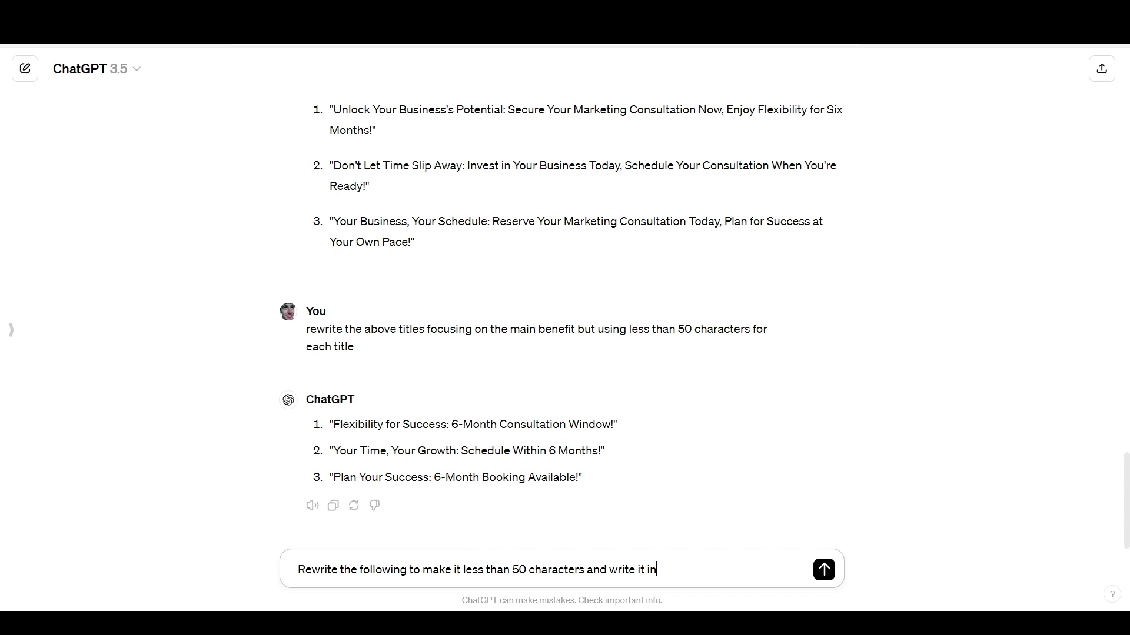
type(" sentence case")
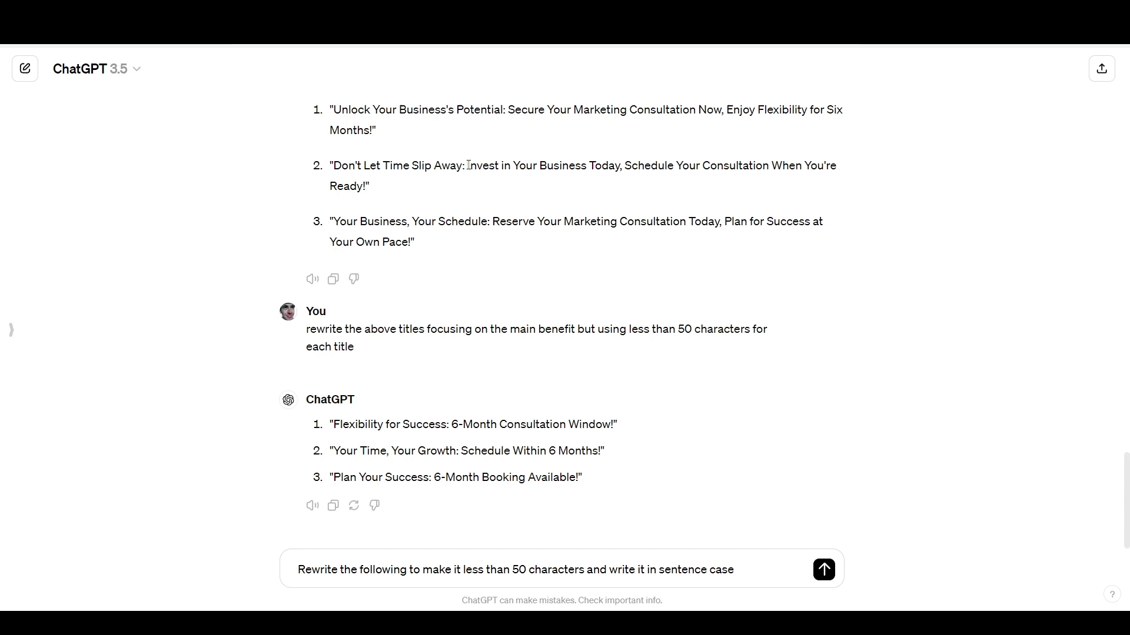
left_click_drag(468, 167, 540, 167)
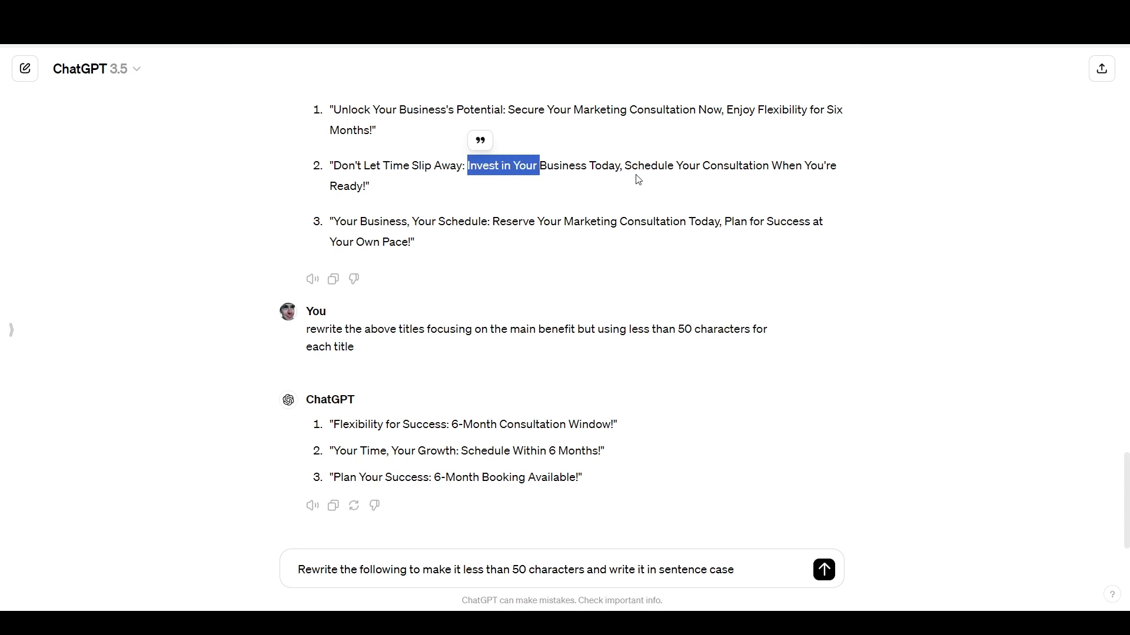
left_click(621, 180)
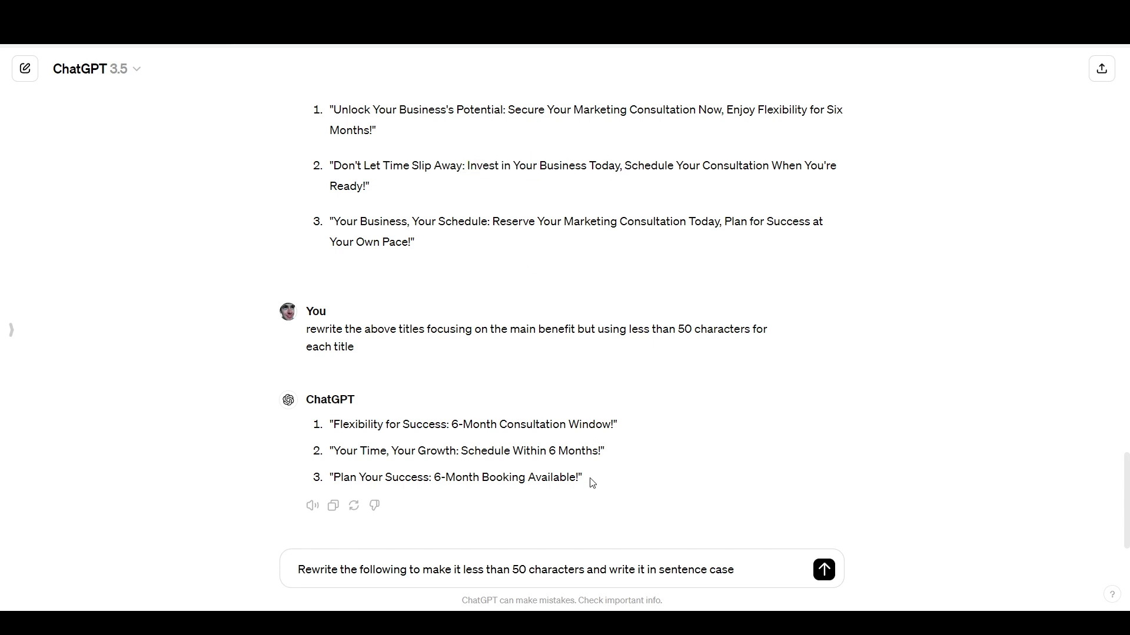
left_click(767, 569)
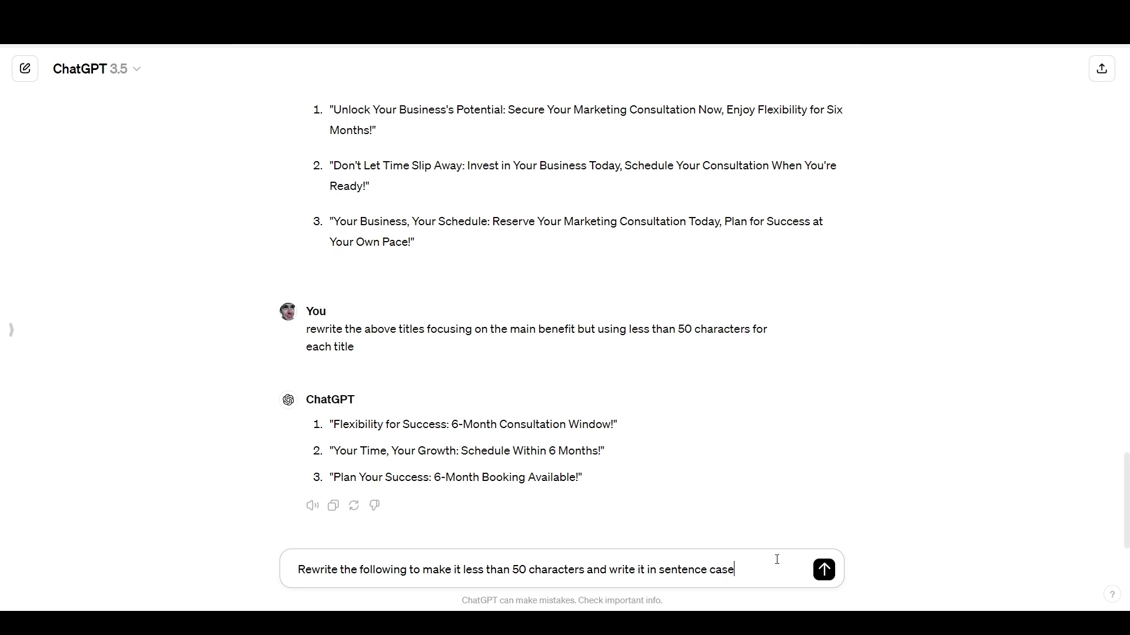
key("Return")
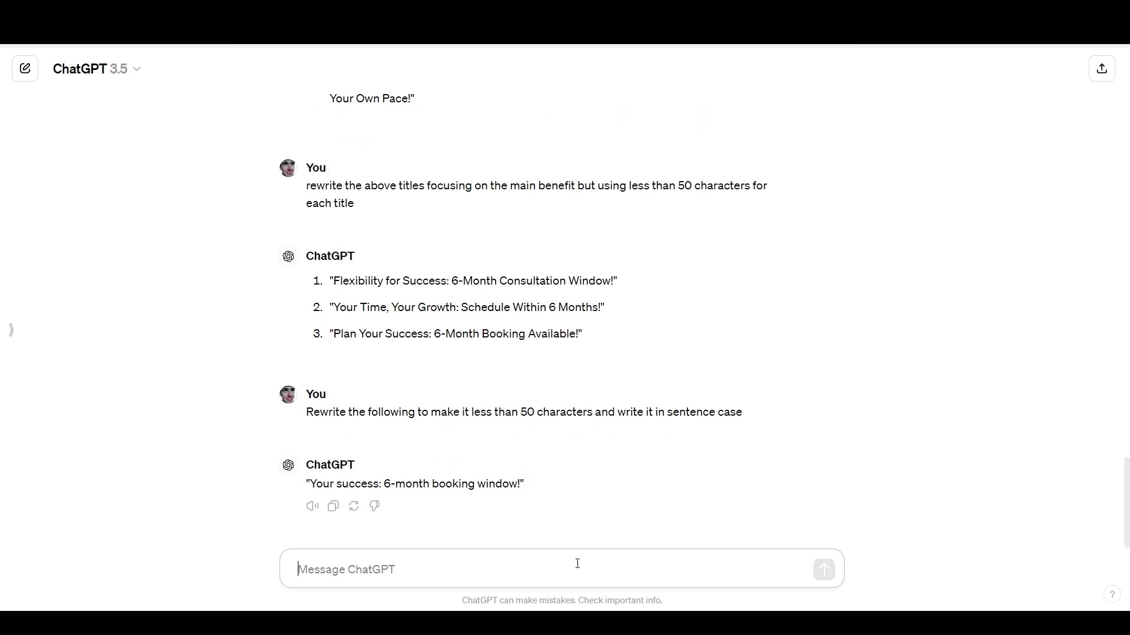
Step: Resend the instruction above the pasted full title, then select the reply 'Invest today, schedule when ready.'
key("ctrl+v")
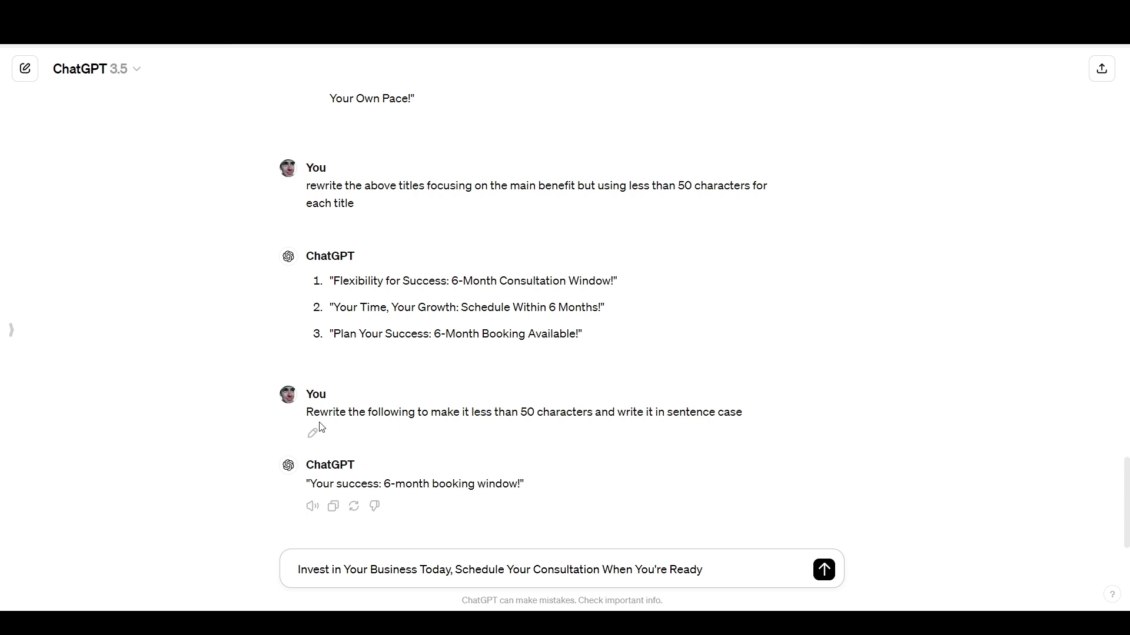
left_click_drag(306, 412, 754, 412)
key("ctrl+c")
left_click(299, 571)
key("shift+Return")
key("shift+Return")
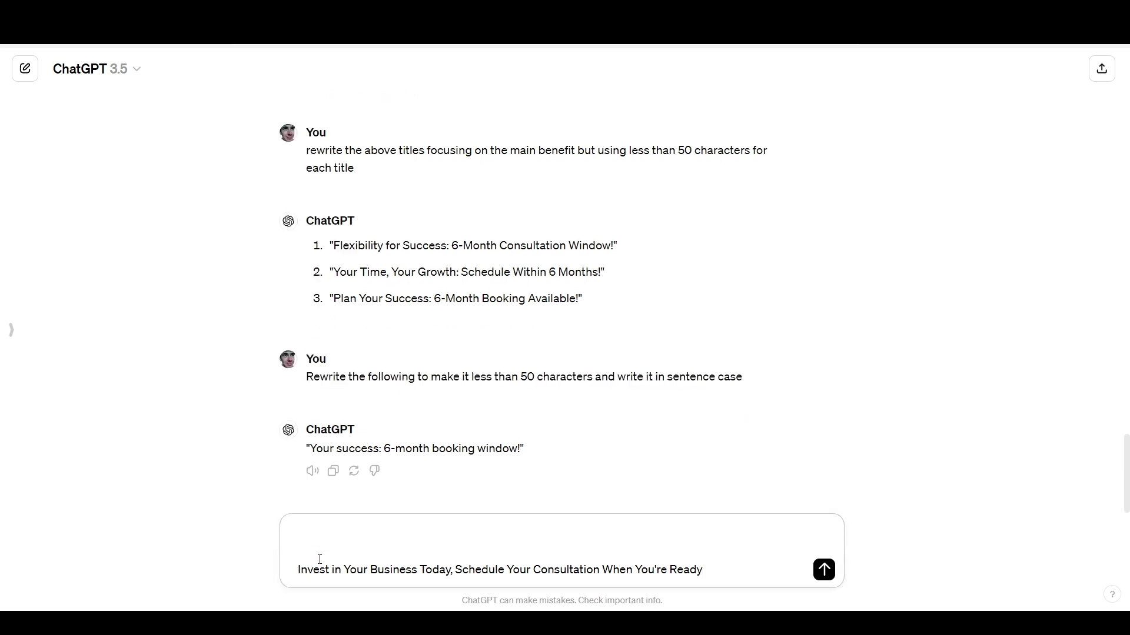
key("Up")
key("Up")
key("ctrl+v")
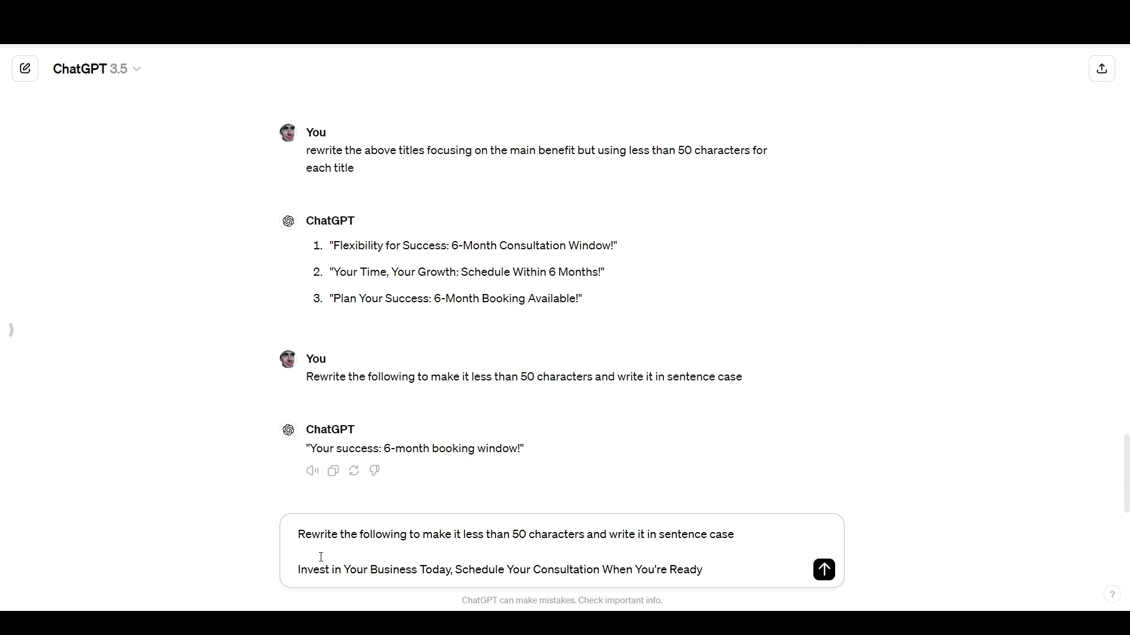
key("Return")
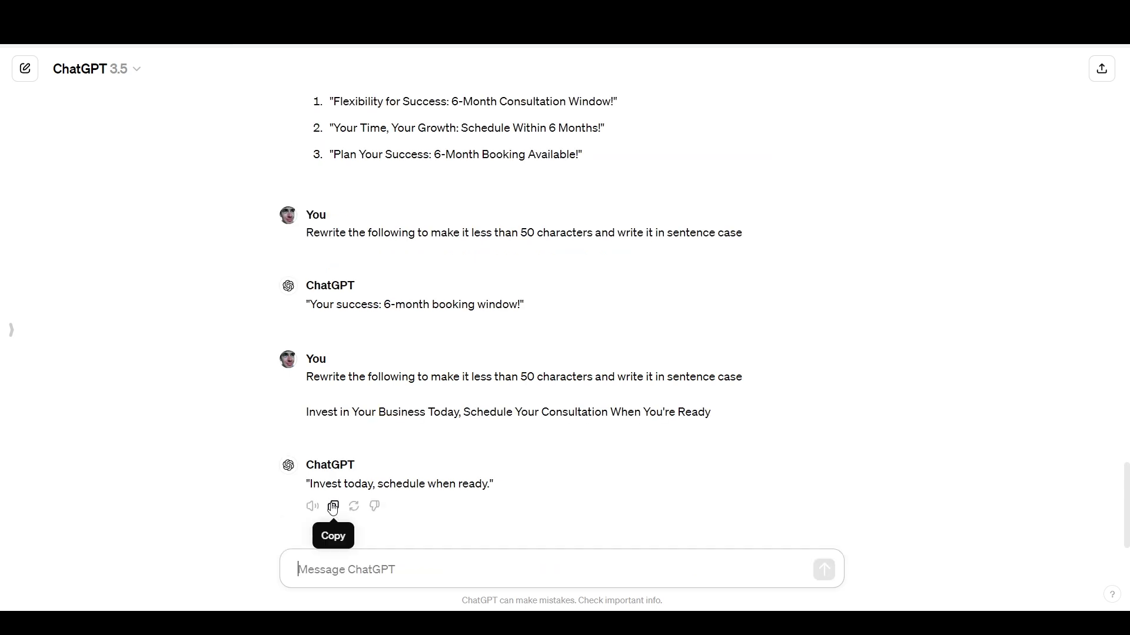
left_click_drag(310, 484, 487, 484)
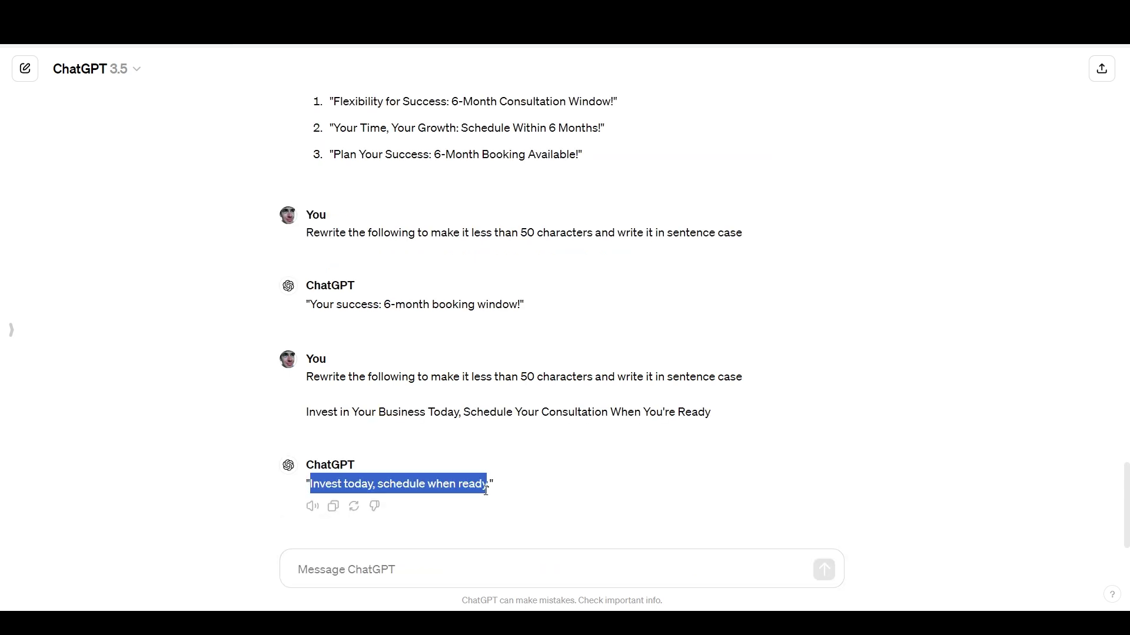
Step: Request ten variations under 50 characters of the title 'Invest today, schedule when ready.'
left_click(416, 569)
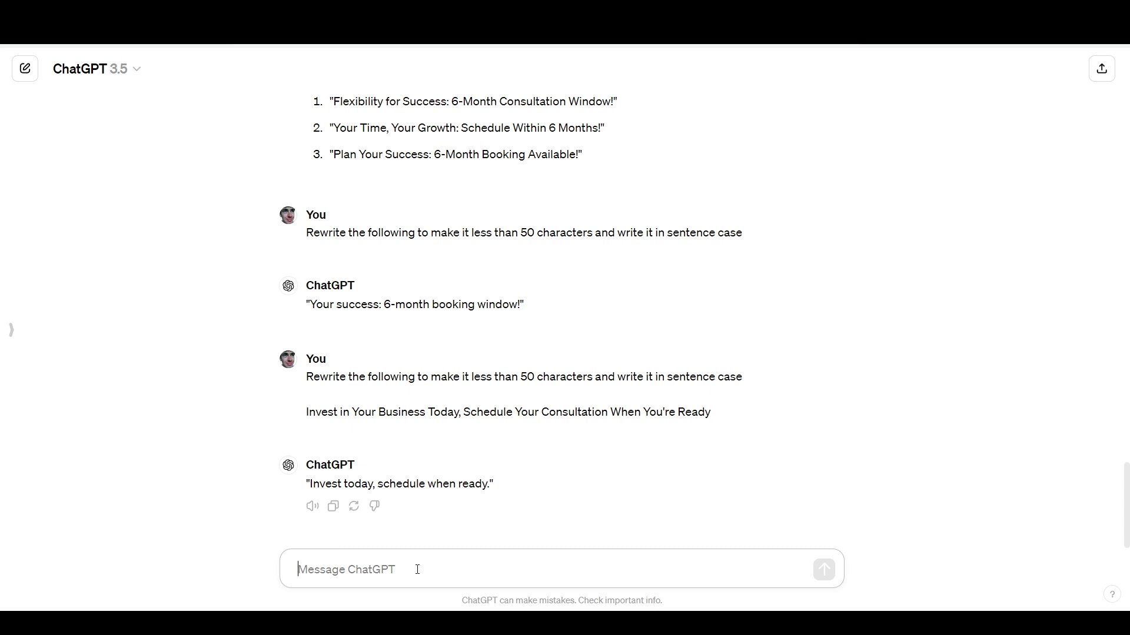
type("Write ten simil")
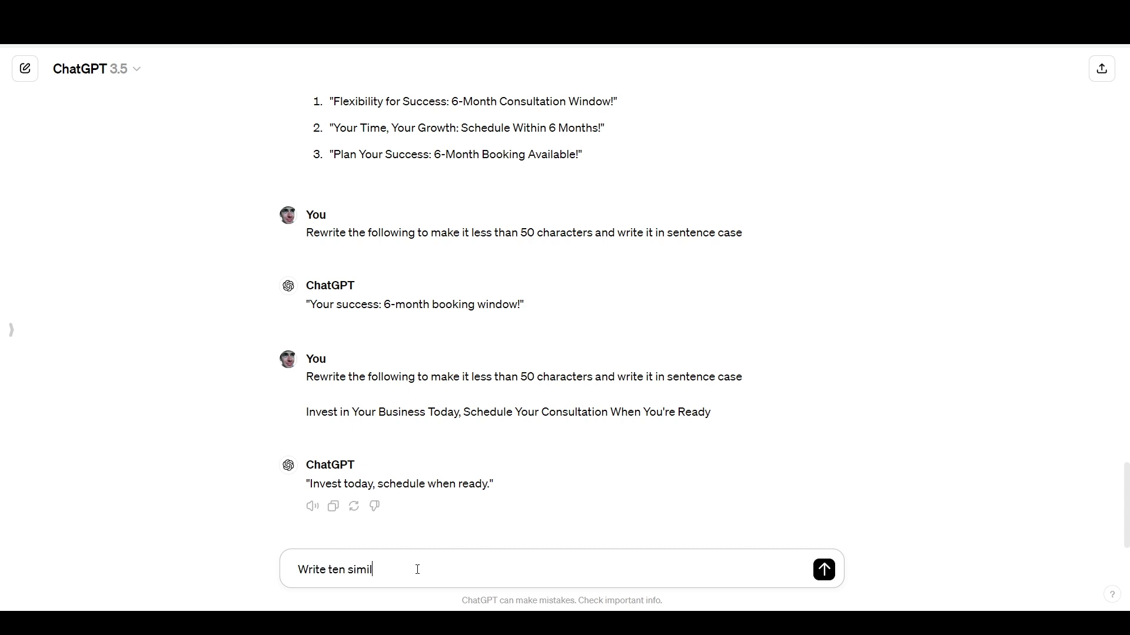
type("ar variations of the following")
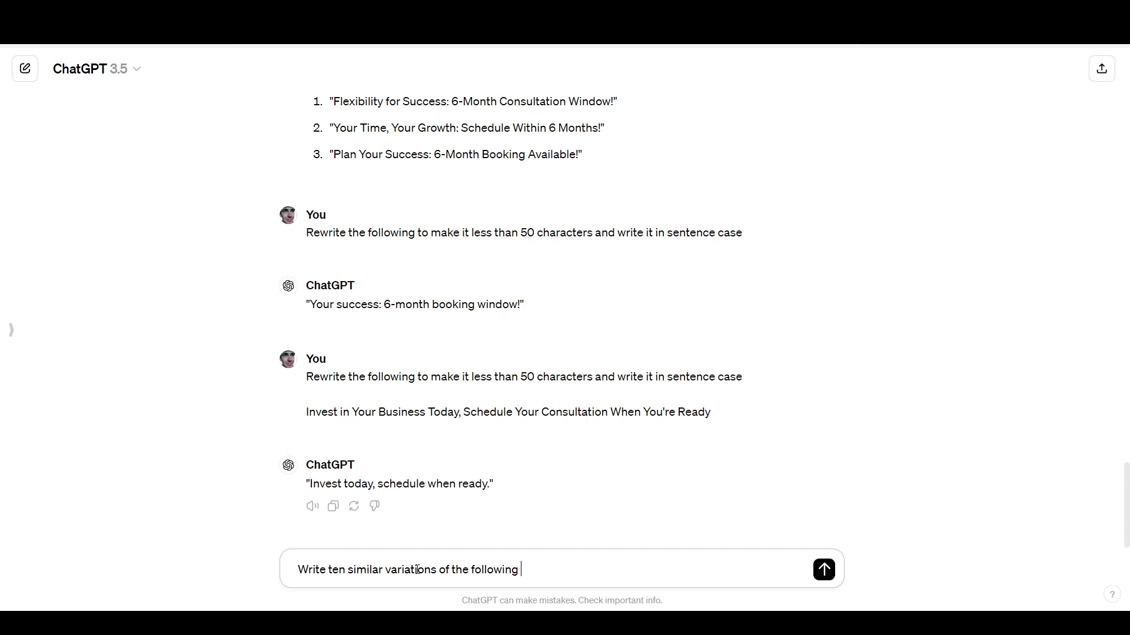
type(" email title with every variation be")
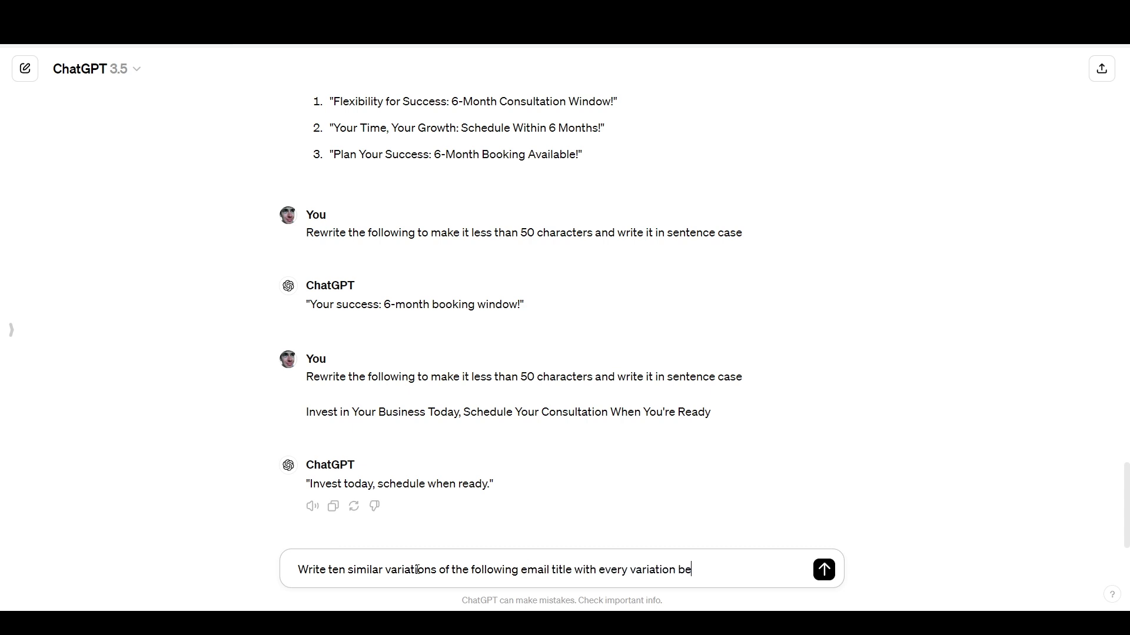
type("ing less than 50 characters:")
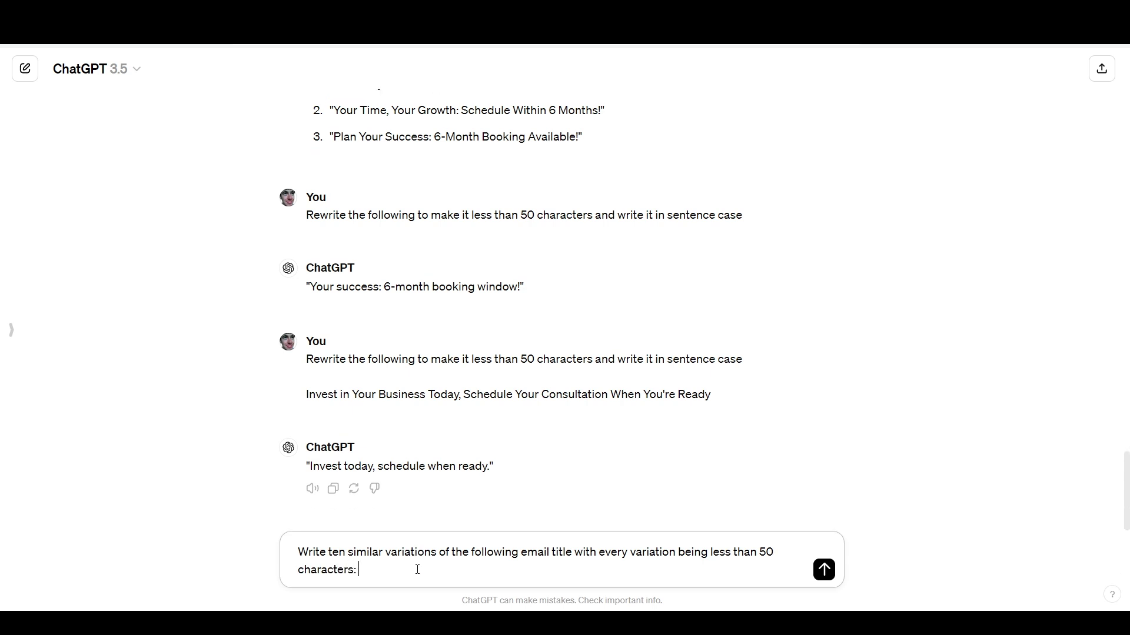
key("ctrl+v")
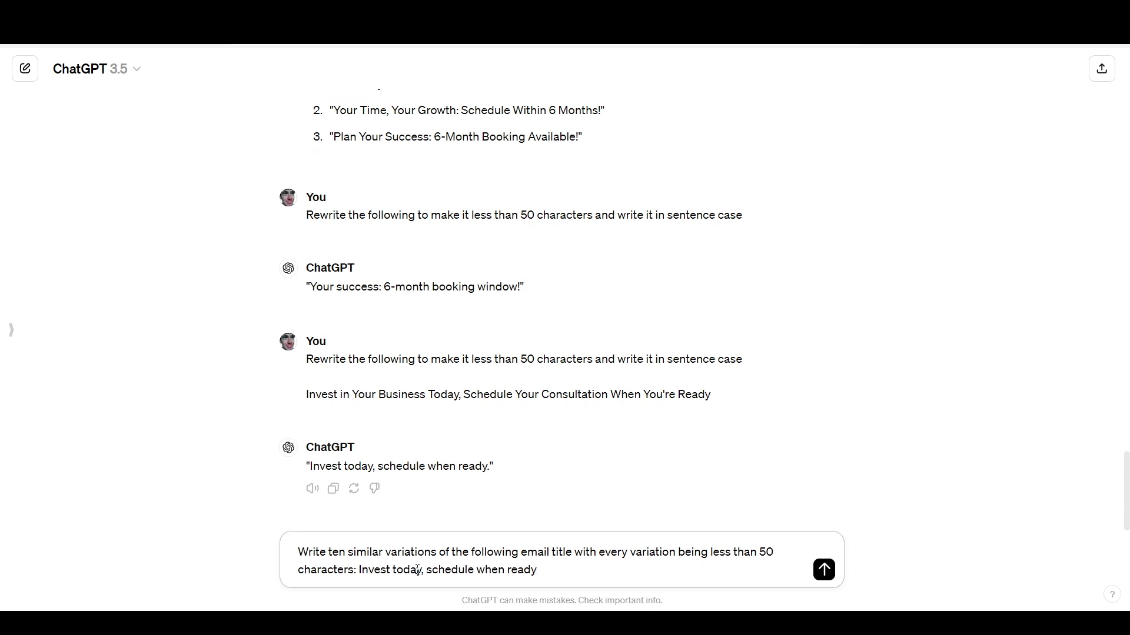
key("Return")
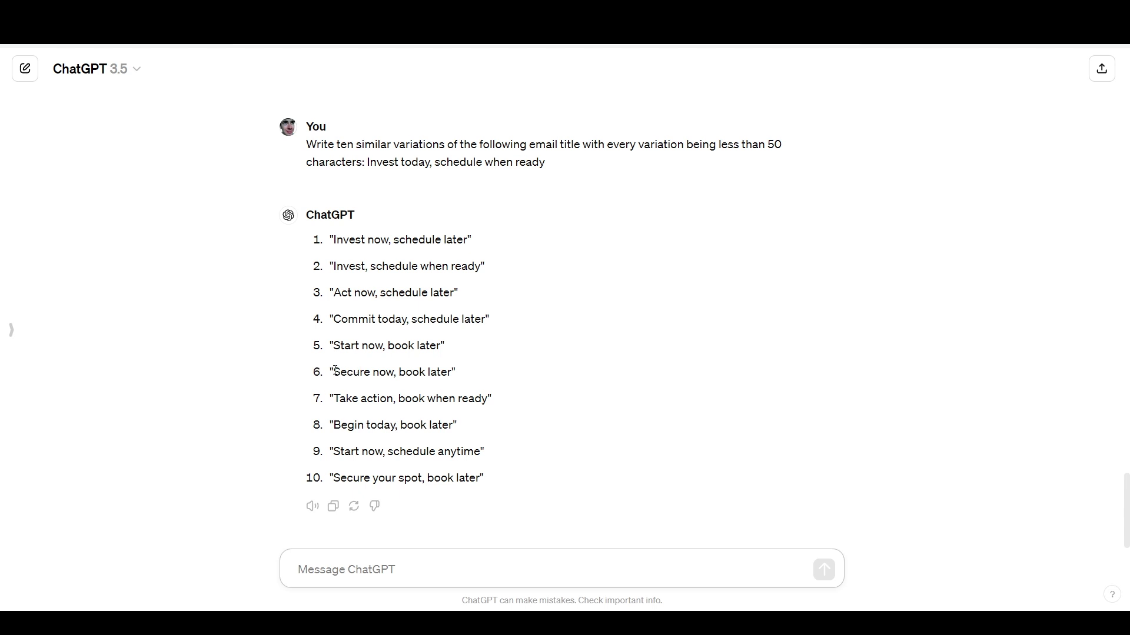
Step: Rework variation 6, 'Secure now, book later', into 'Secure your spot now, book when ready' in a new message
left_click_drag(335, 369, 451, 373)
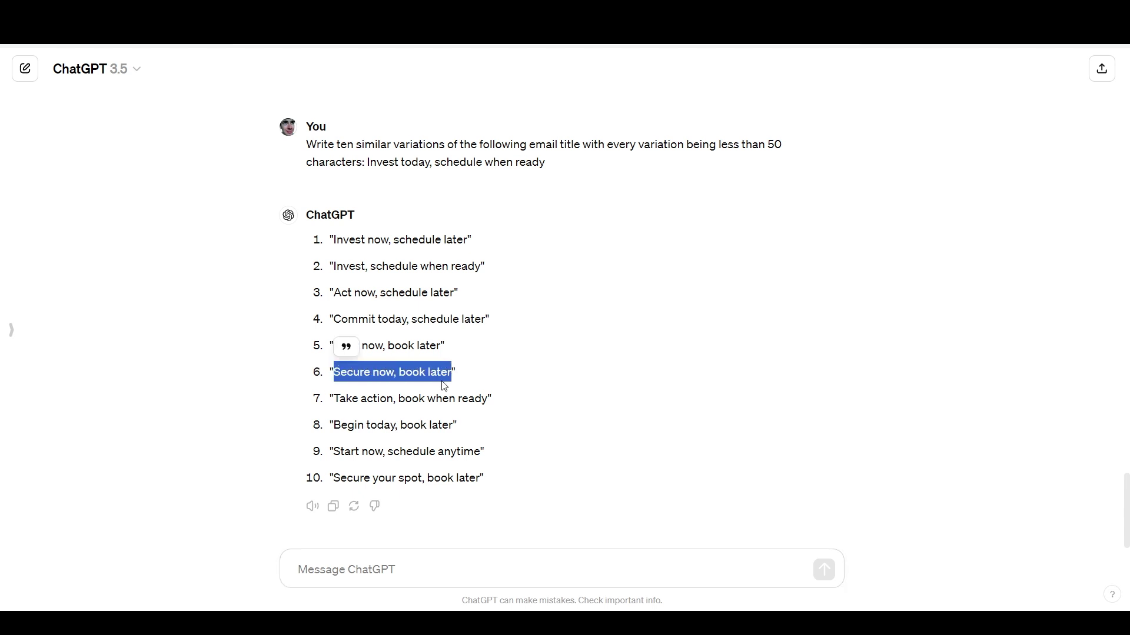
key("ctrl+v")
left_click(338, 572)
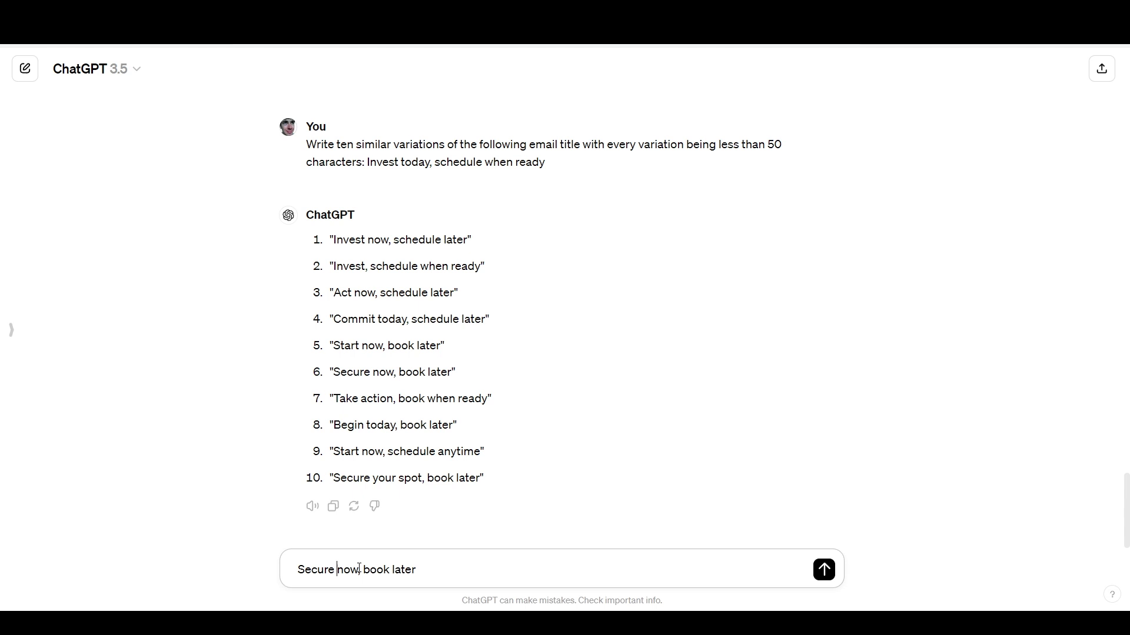
type("your spot")
key("End")
key("ctrl+BackSpace")
type("up to s")
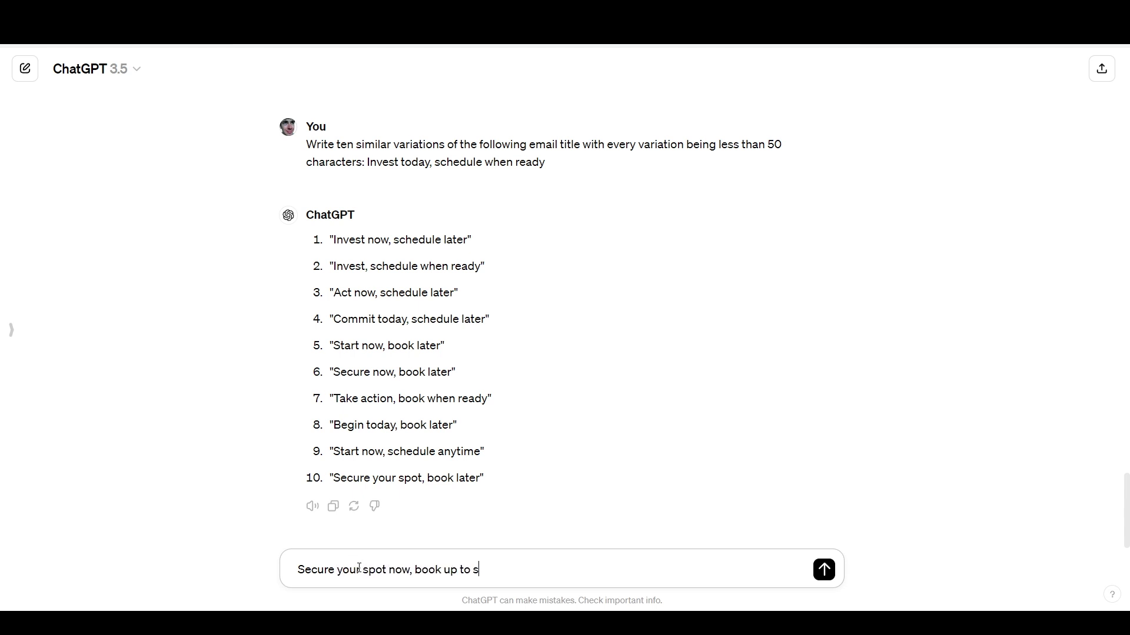
type("ix monthsahead")
key("BackSpace")
key("BackSpace")
key("BackSpace")
key("BackSpace")
key("BackSpace")
key("BackSpace")
key("BackSpace")
key("BackSpace")
key("BackSpace")
key("BackSpace")
key("BackSpace")
key("BackSpace")
key("BackSpace")
key("BackSpace")
key("BackSpace")
key("BackSpace")
key("BackSpace")
key("BackSpace")
key("BackSpace")
key("BackSpace")
type("ok when y")
type("ou're ready")
key("BackSpace")
key("BackSpace")
key("BackSpace")
key("BackSpace")
key("BackSpace")
key("BackSpace")
key("BackSpace")
key("BackSpace")
key("BackSpace")
key("BackSpace")
key("BackSpace")
key("BackSpace")
key("BackSpace")
key("BackSpace")
key("BackSpace")
key("BackSpace")
key("BackSpace")
type("when ready")
Step: Prefix the title with a request for a story-based email: pay today, book within six months
type("Write a marketing ")
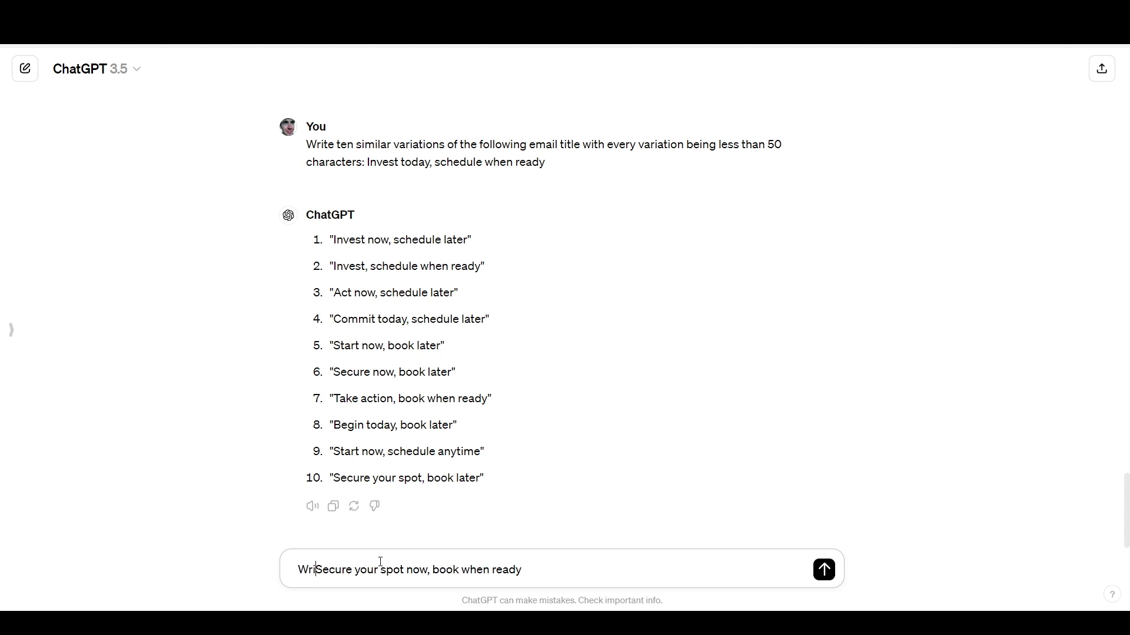
type("email")
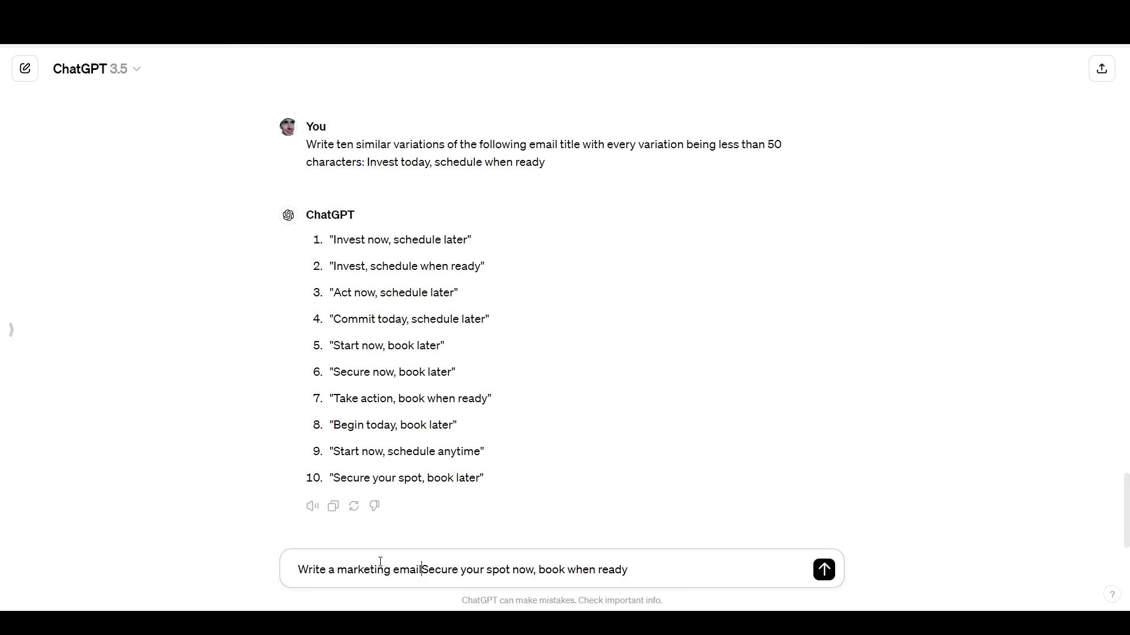
key("BackSpace")
key("BackSpace")
key("BackSpace")
key("BackSpace")
key("BackSpace")
key("BackSpace")
key("BackSpace")
key("BackSpace")
key("BackSpace")
key("BackSpace")
key("BackSpace")
key("BackSpace")
key("BackSpace")
key("BackSpace")
key("BackSpace")
key("BackSpace")
key("BackSpace")
key("BackSpace")
key("BackSpace")
key("BackSpace")
type("rite a stor")
type("y-based marke")
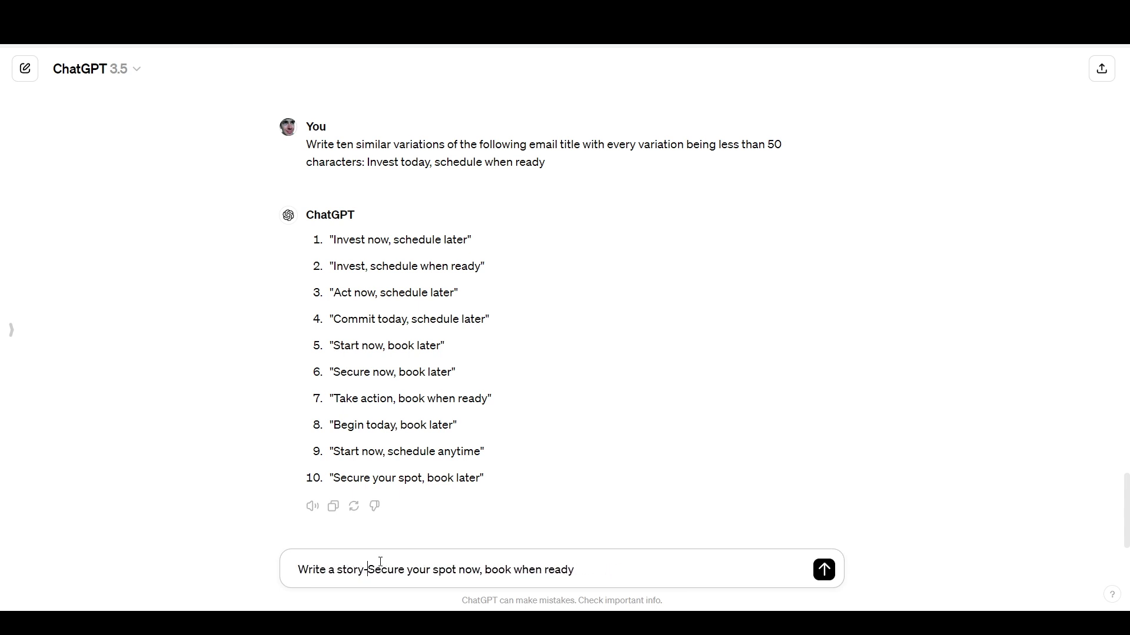
type("ting email")
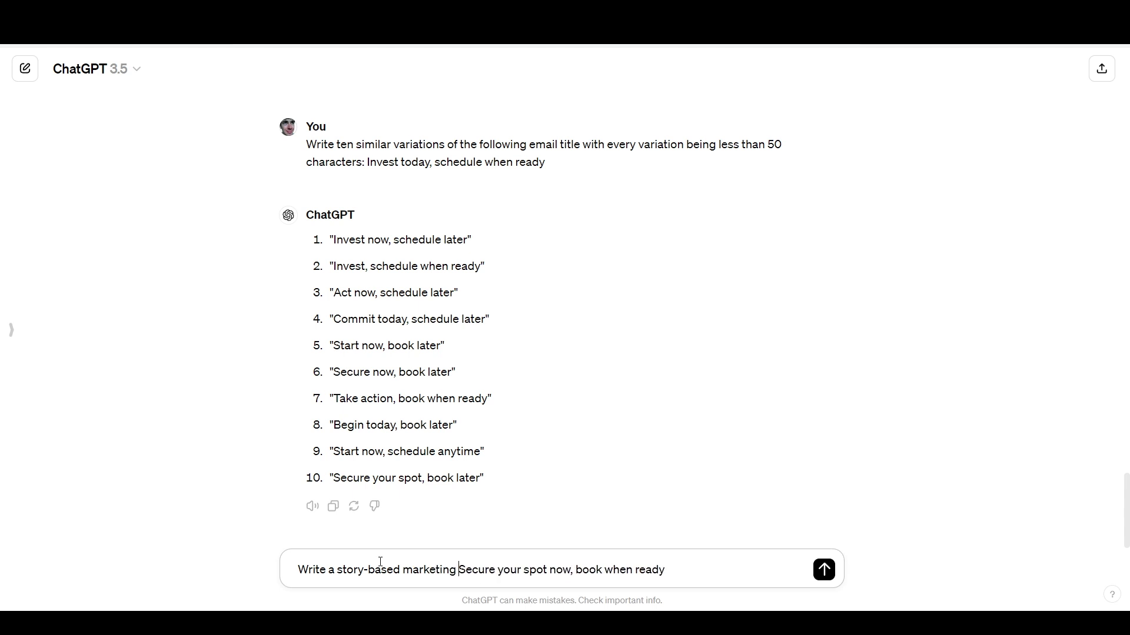
type(" that explains you can")
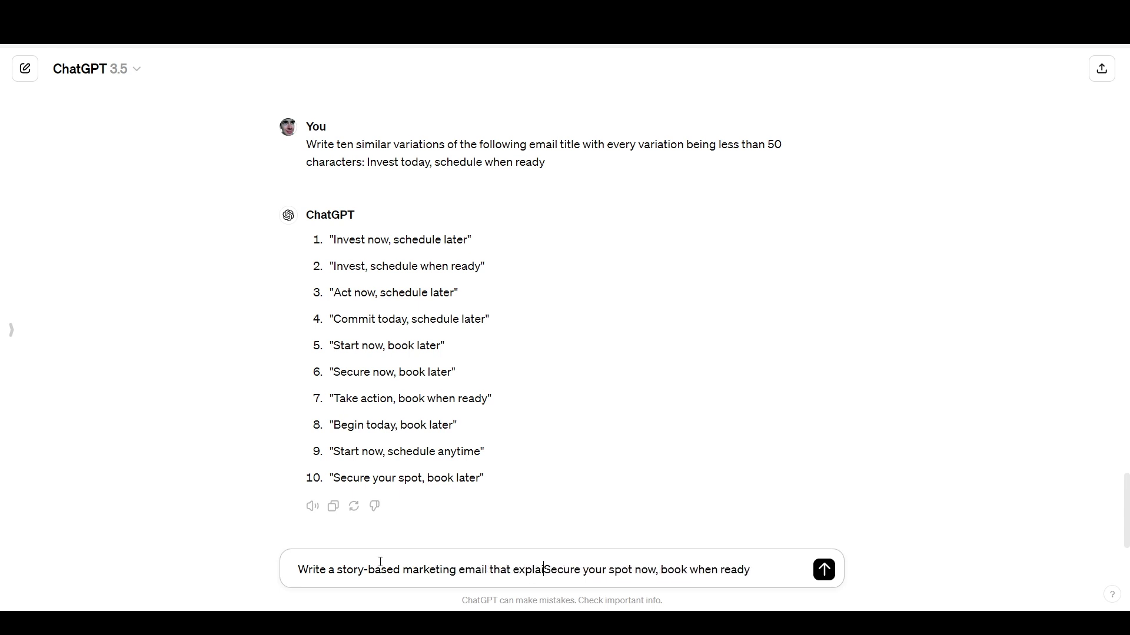
type(" pay ")
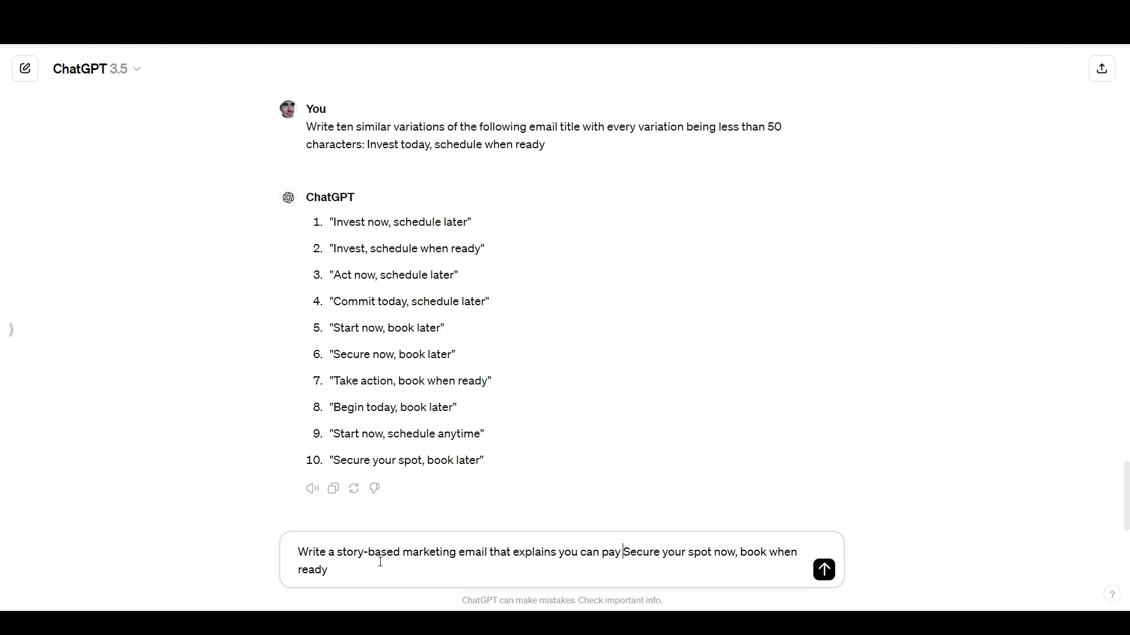
type("for my discounted")
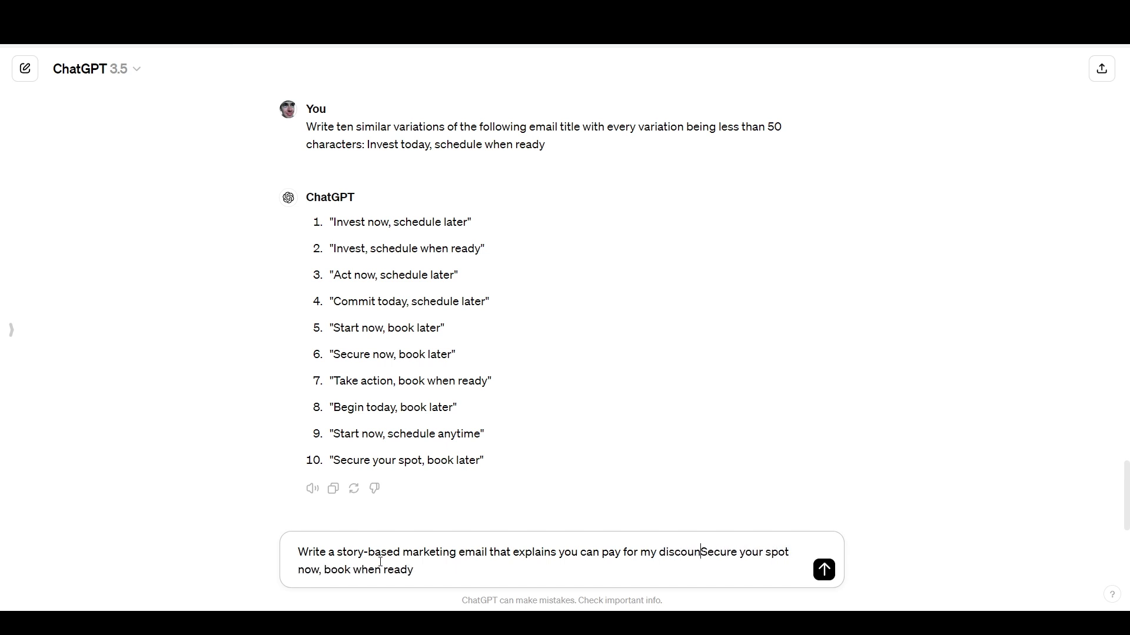
type(" marketing consultation ")
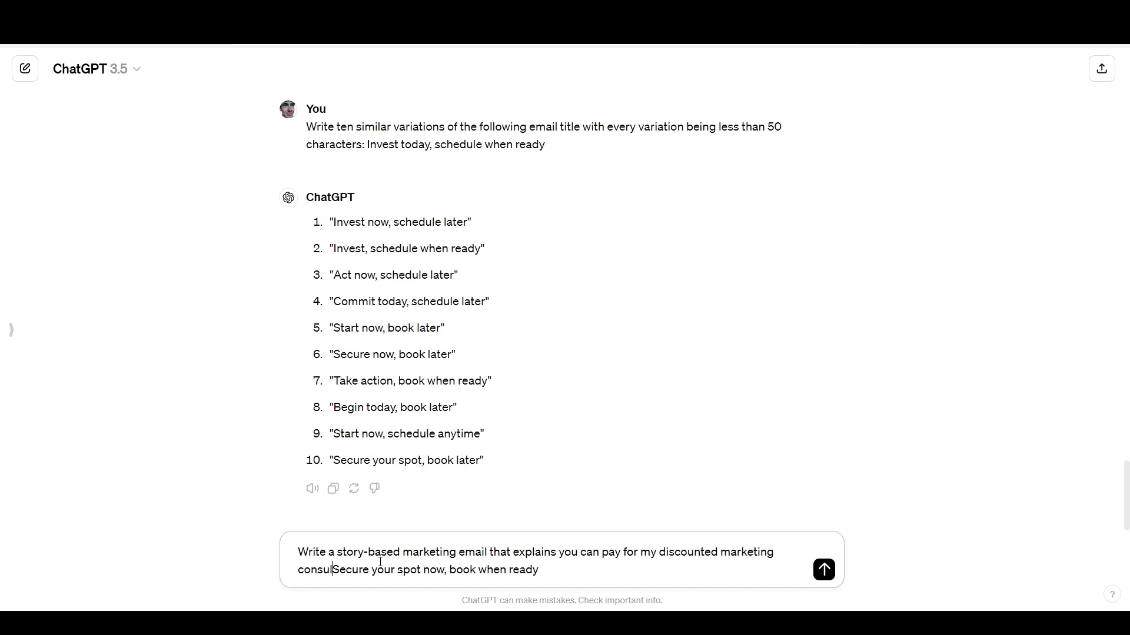
type("today but b")
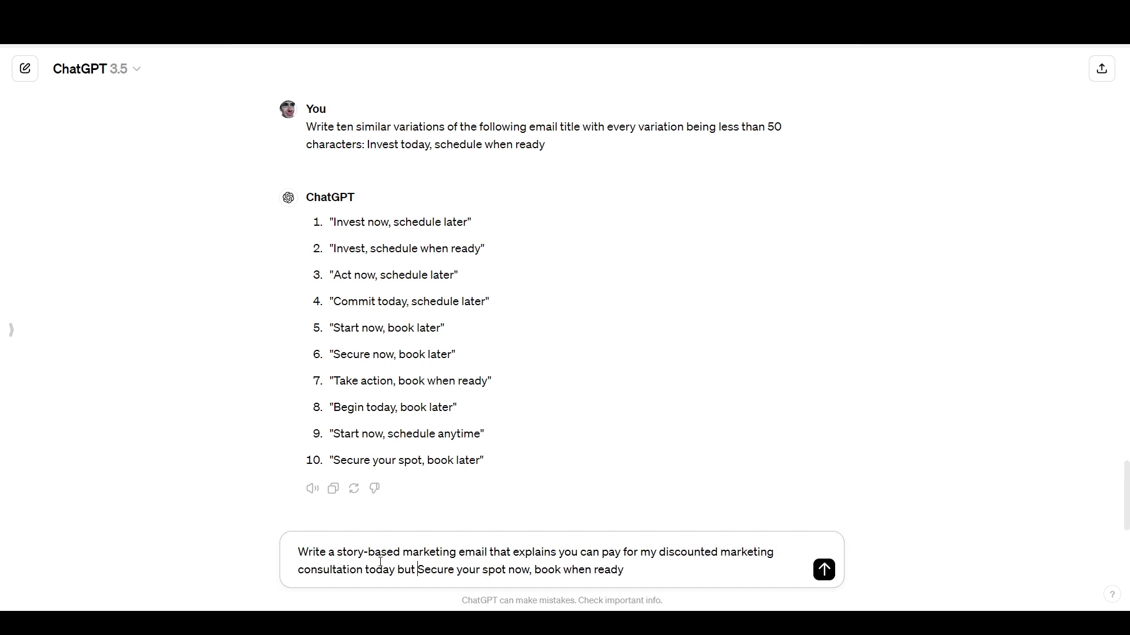
key("BackSpace")
type("have")
key("BackSpace")
key("BackSpace")
key("BackSpace")
key("BackSpace")
type("can ")
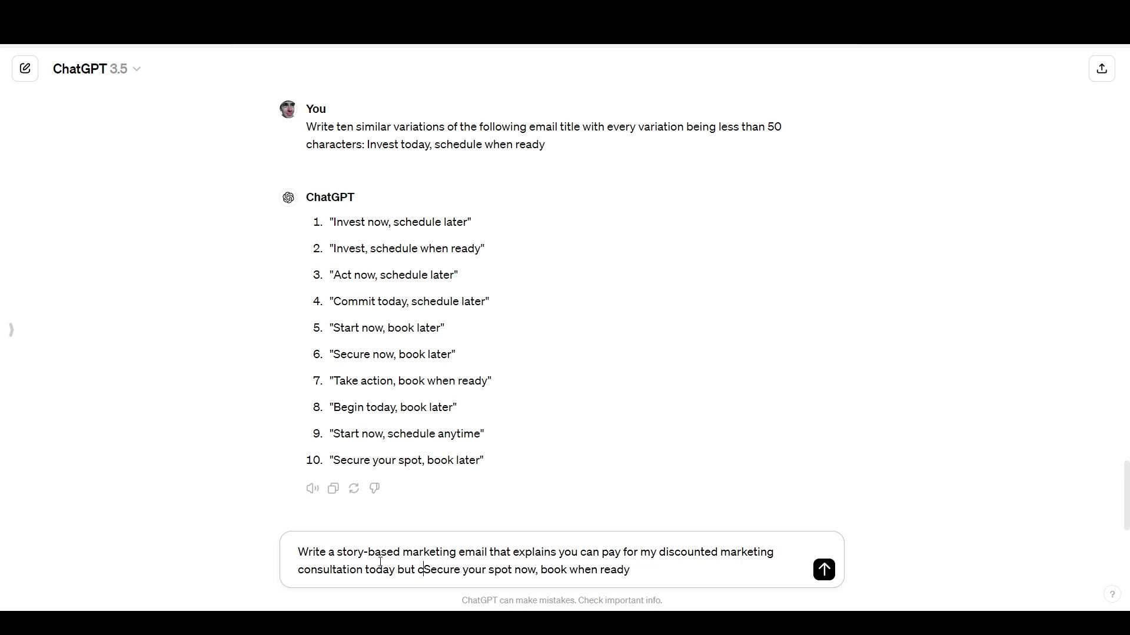
type("wait up to ")
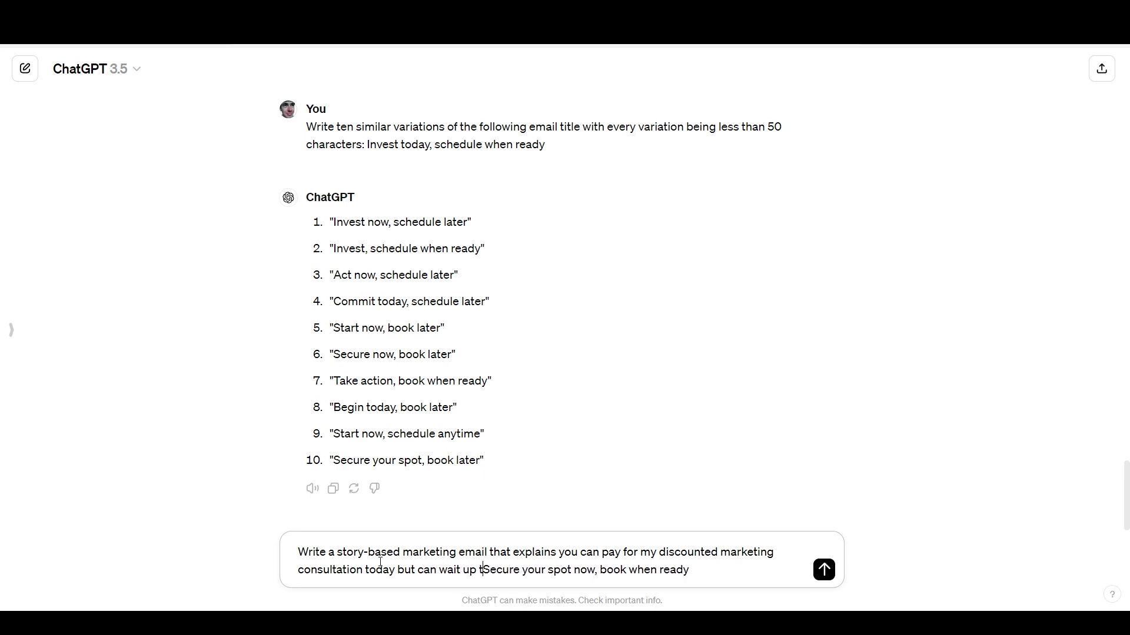
type("six months to boo")
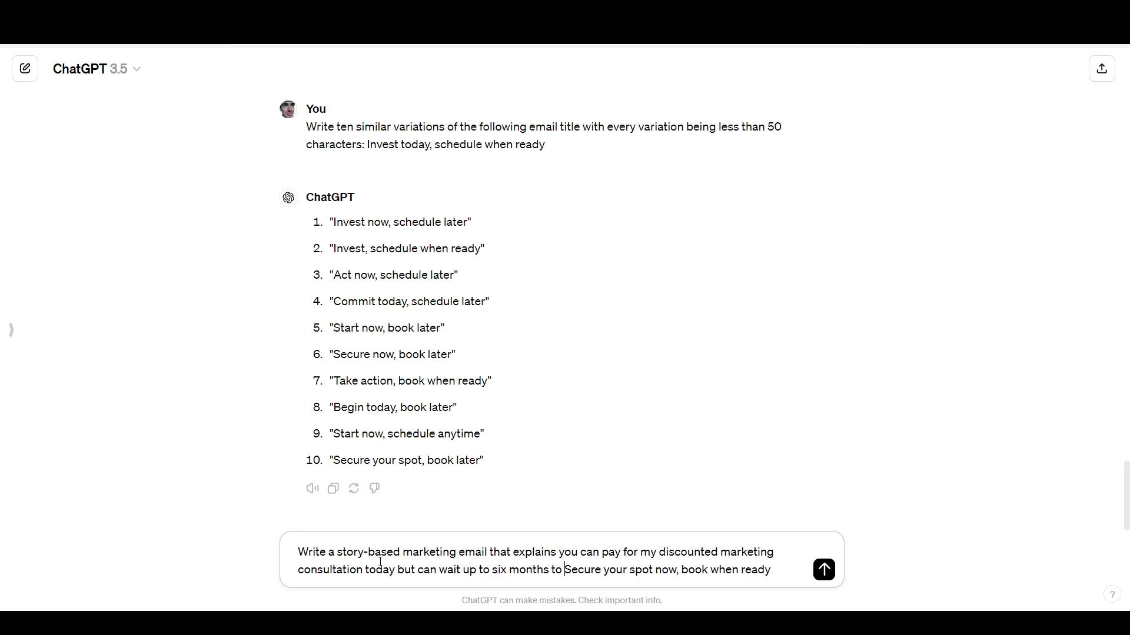
type("k a time. Use")
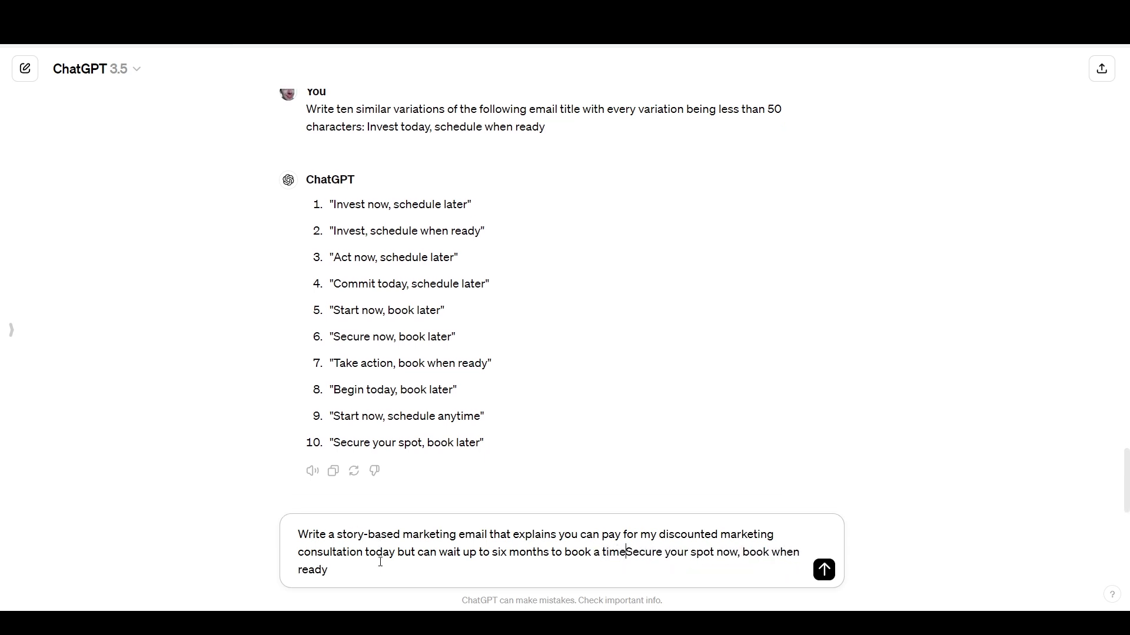
type(" the following")
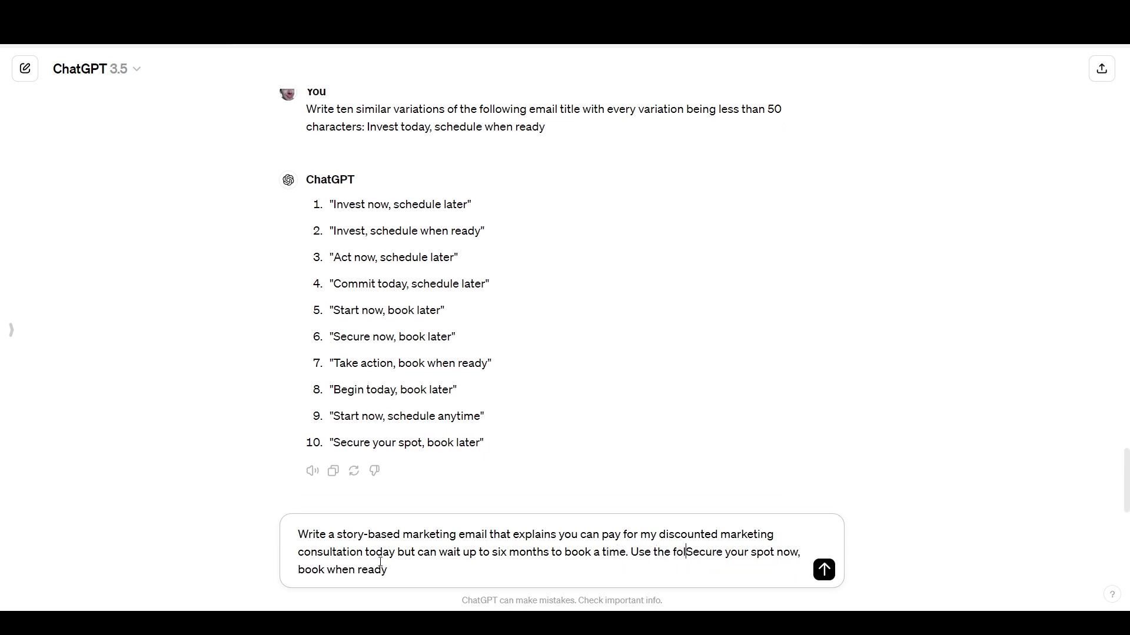
type(" title:")
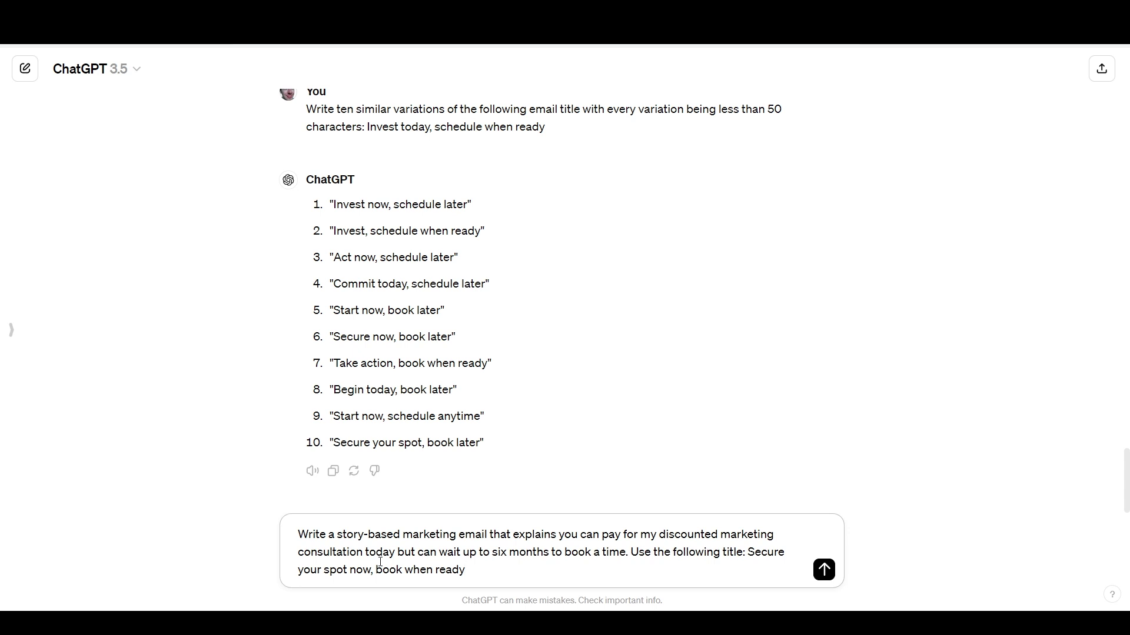
key("Return")
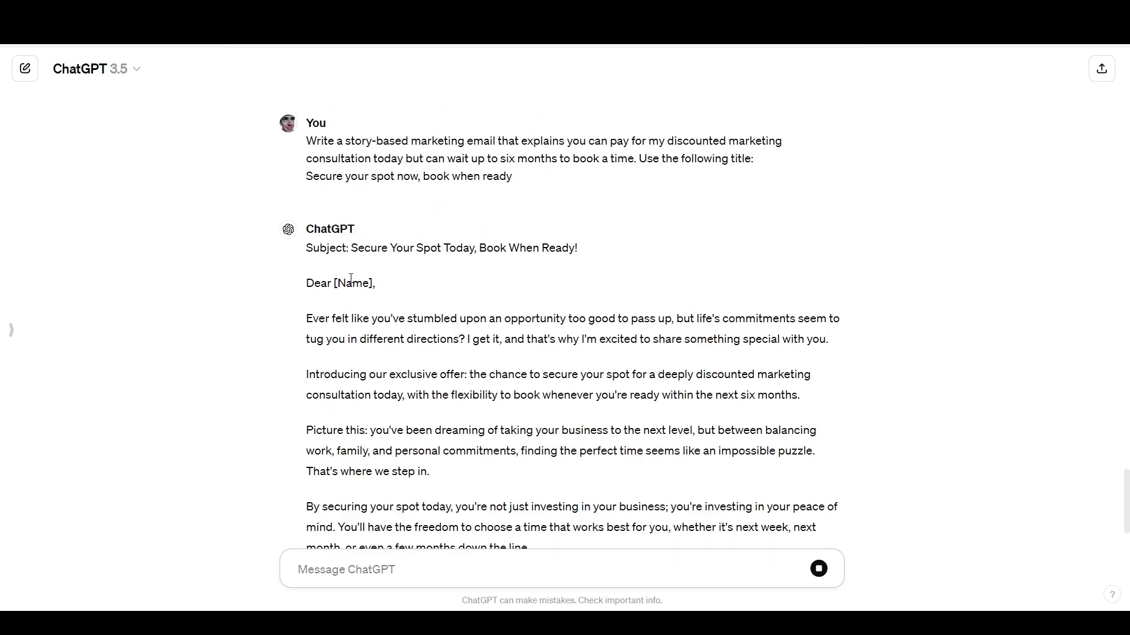
scroll(310, 219, "up", 4)
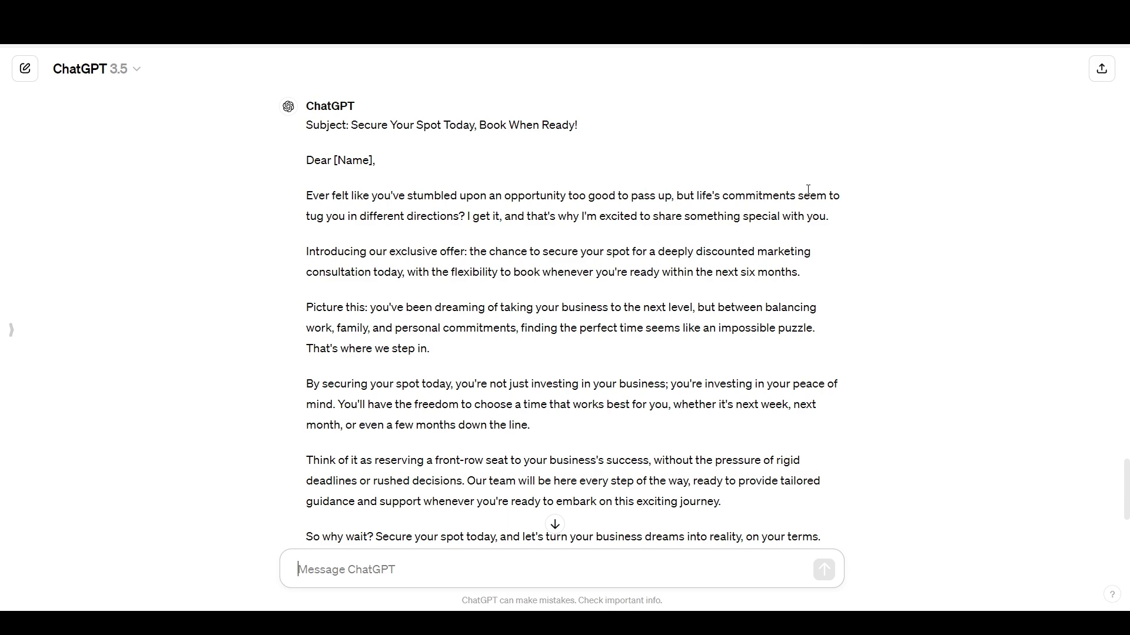
scroll(590, 172, "down", 4)
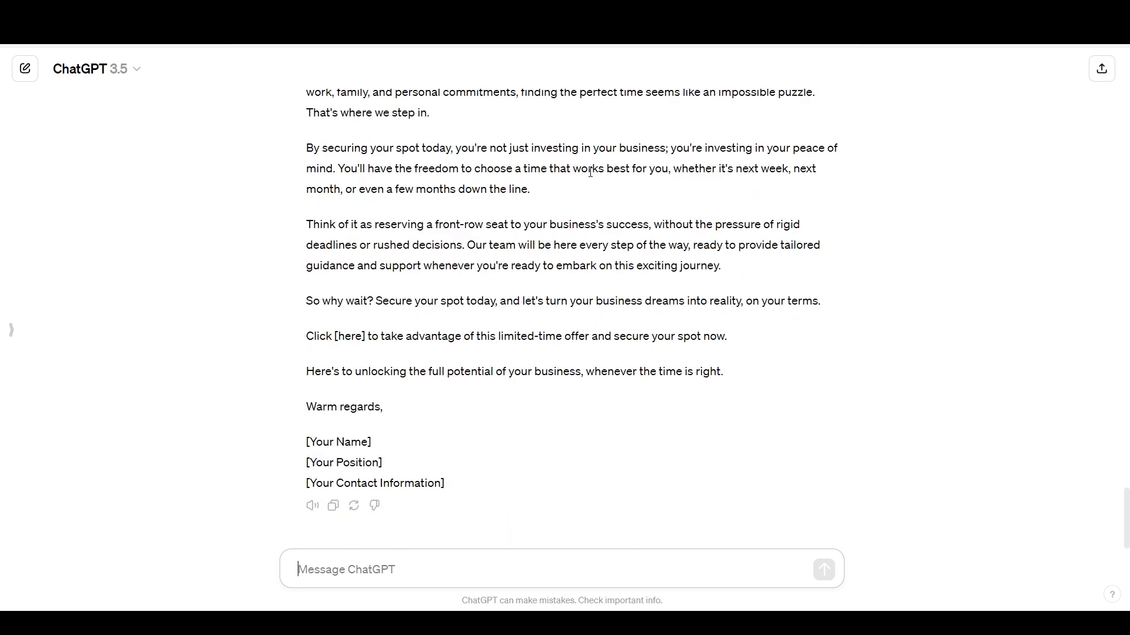
scroll(590, 172, "up", 3)
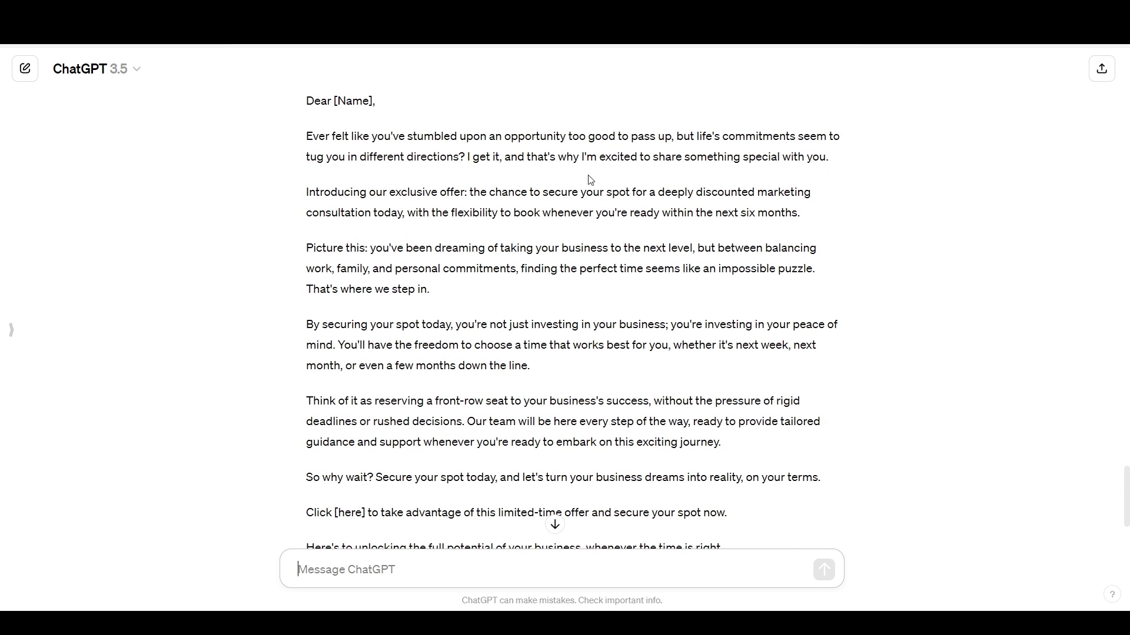
scroll(590, 181, "up", 2)
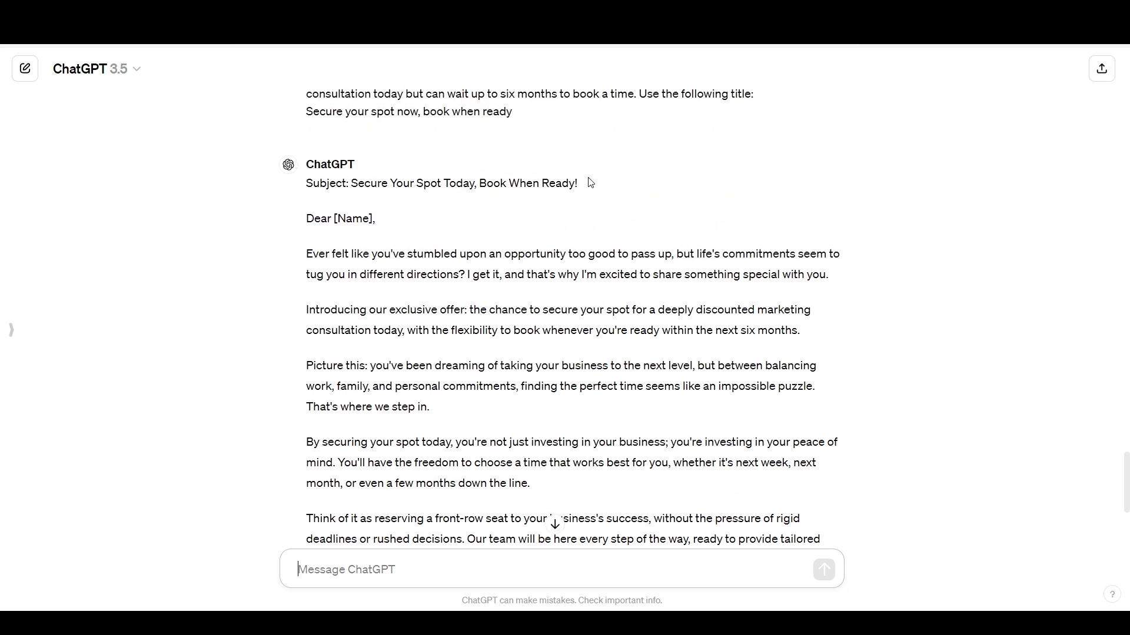
scroll(590, 182, "down", 1)
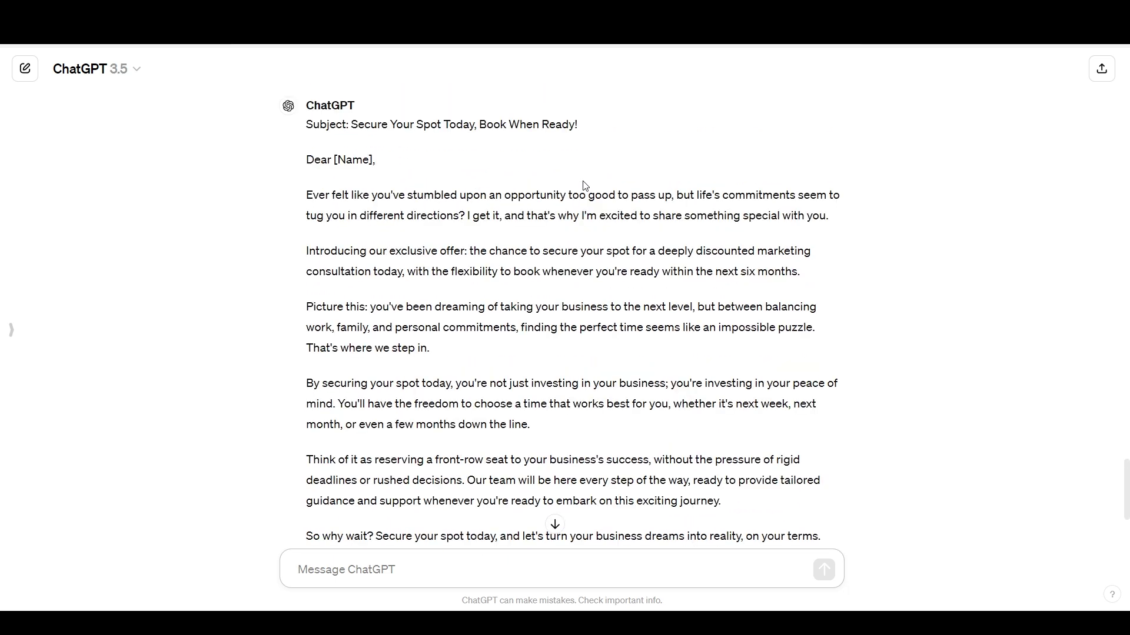